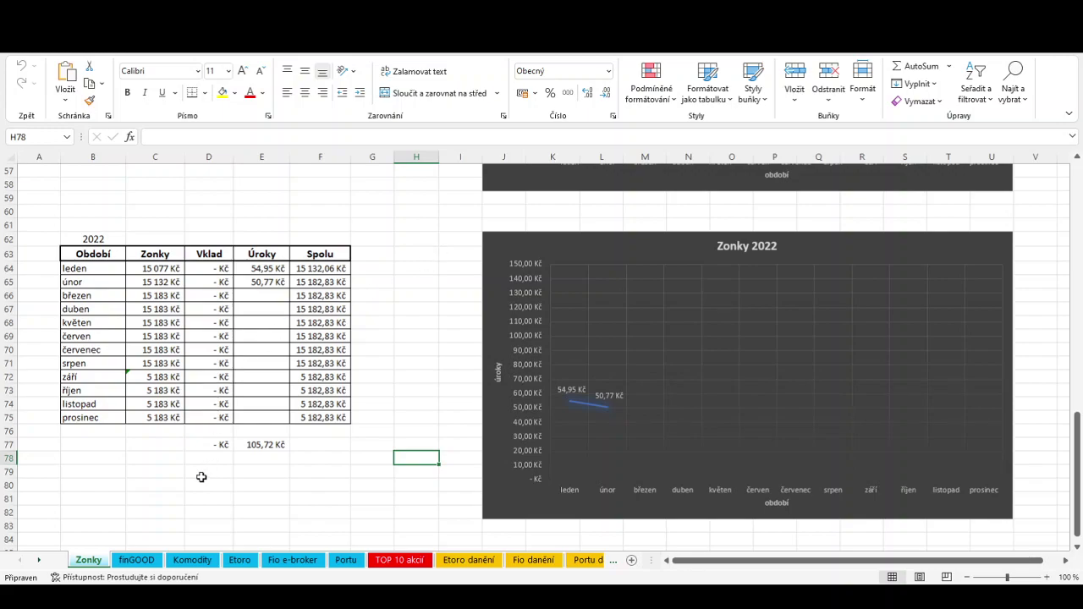
Step: Review the 2022 and 2021 interest tables and charts on the Zonky sheet
{"action": "left_click", "coordinate": [137, 561]}
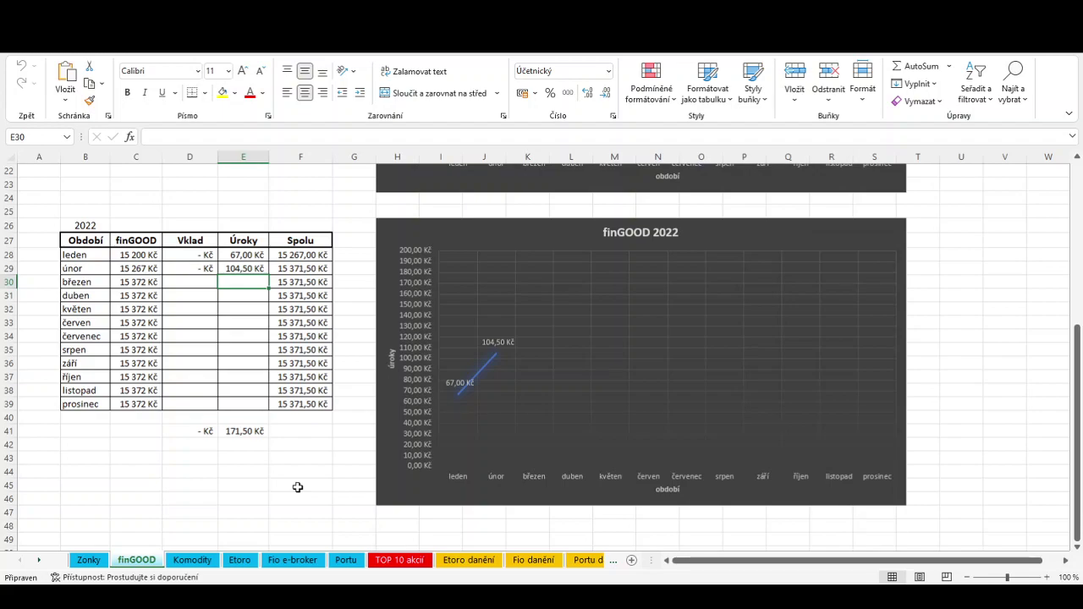
{"action": "left_click", "coordinate": [88, 560]}
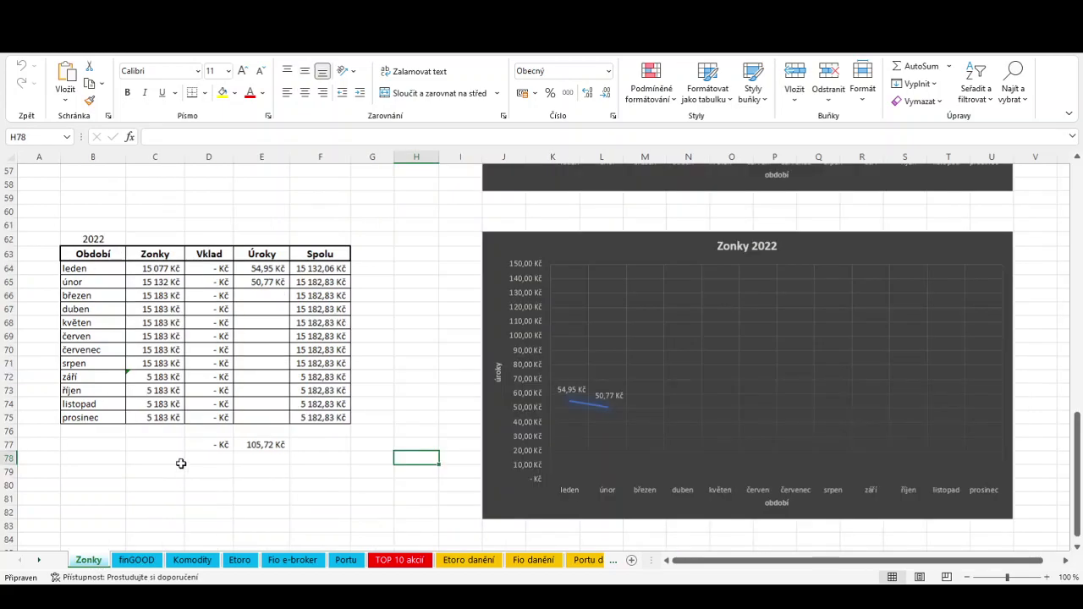
{"action": "scroll", "coordinate": [182, 491], "scroll_direction": "up", "scroll_amount": 5}
{"action": "scroll", "coordinate": [192, 514], "scroll_direction": "up", "scroll_amount": 4}
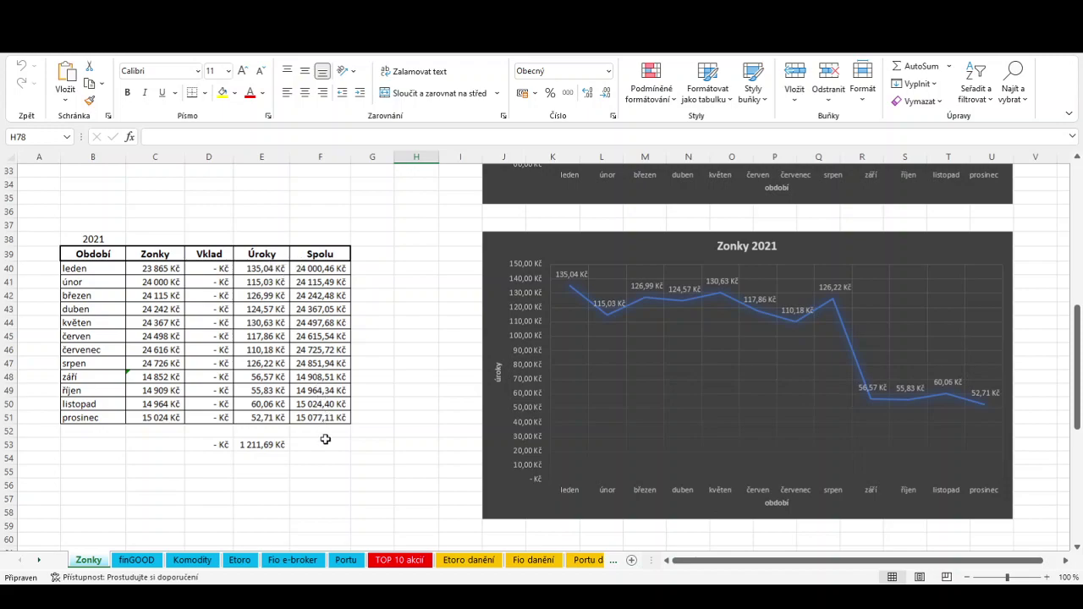
{"action": "scroll", "coordinate": [325, 439], "scroll_direction": "down", "scroll_amount": 4}
Step: Review the 2022 interest table and chart on the finGOOD sheet and the silver purchases on the Komodity sheet
{"action": "left_click", "coordinate": [137, 560]}
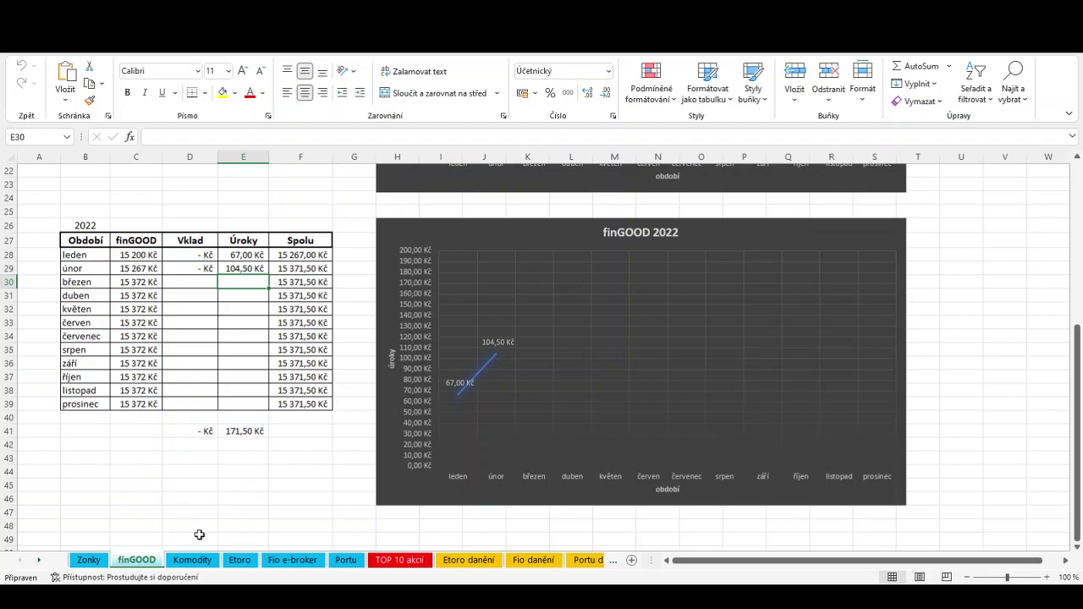
{"action": "left_click", "coordinate": [192, 559]}
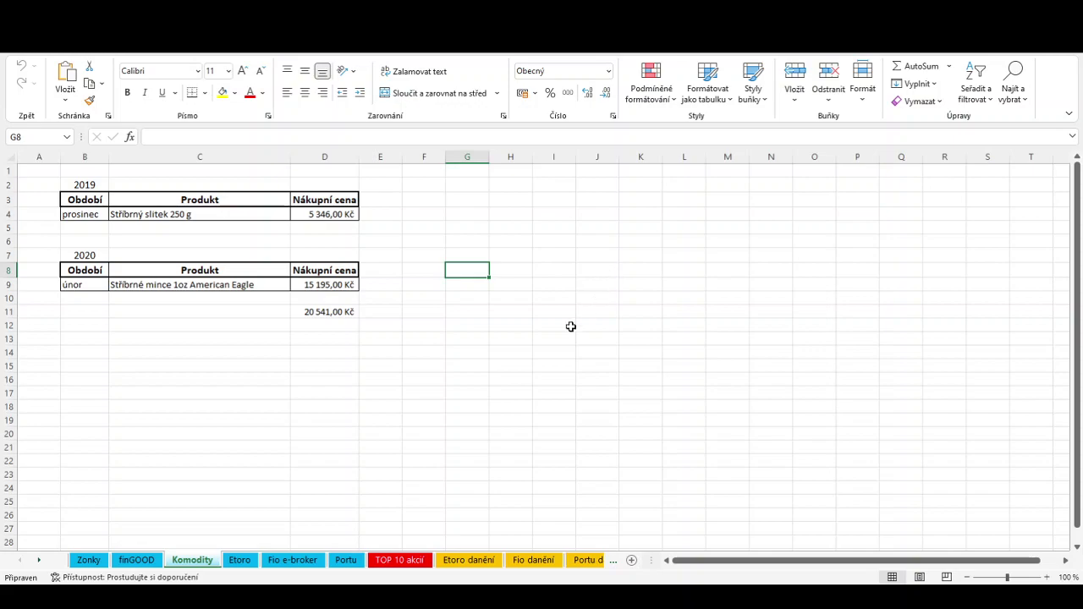
Step: Open the Etoro sheet and look over the whole stock holdings table, from the green rows to the red ones
{"action": "left_click", "coordinate": [245, 561]}
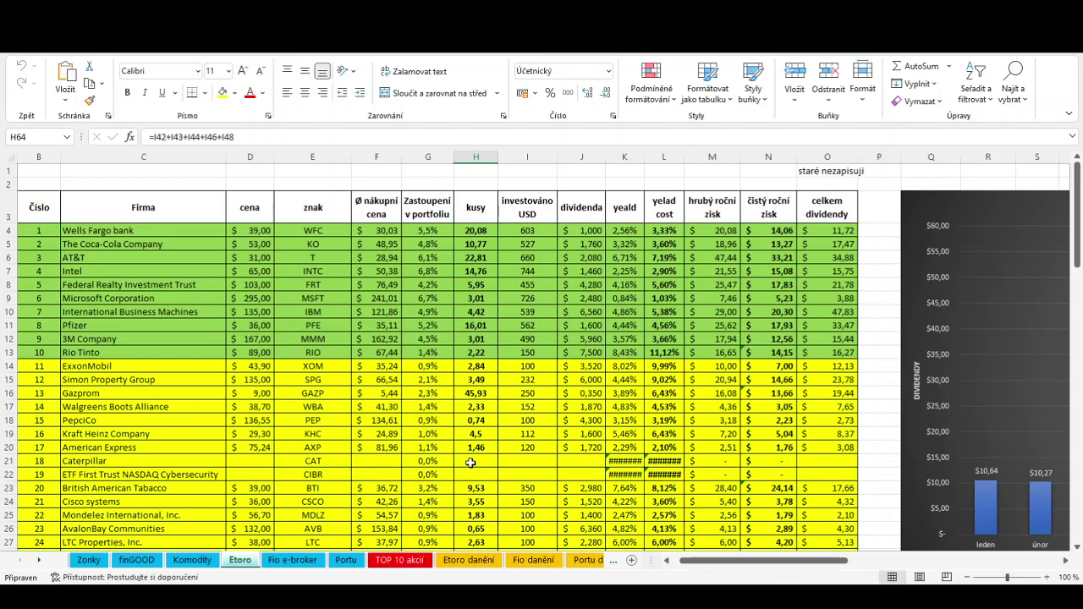
{"action": "scroll", "coordinate": [470, 462], "scroll_direction": "down", "scroll_amount": 2}
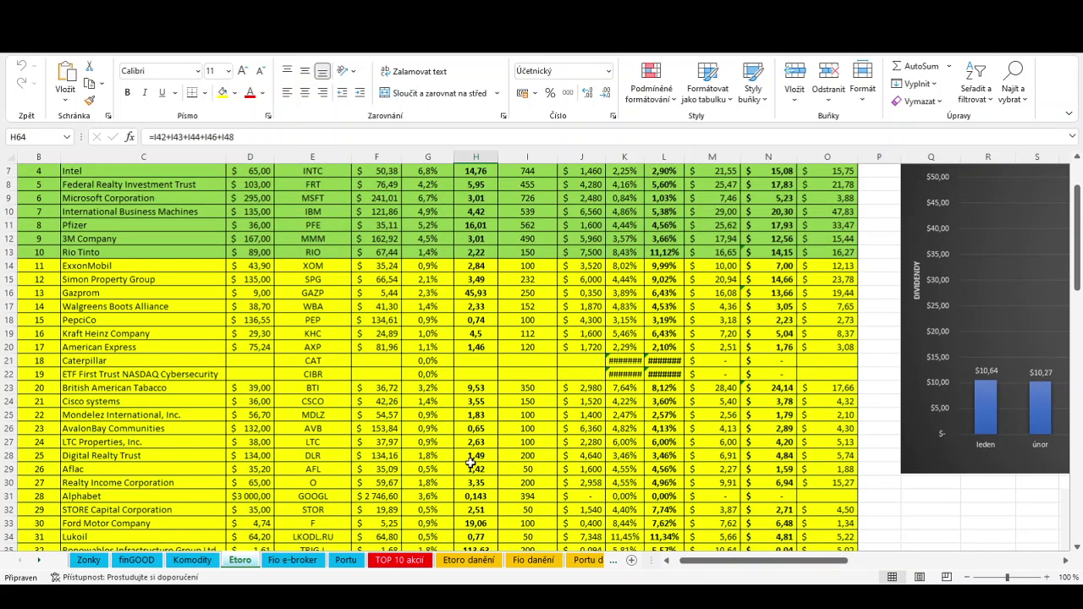
{"action": "scroll", "coordinate": [470, 463], "scroll_direction": "down", "scroll_amount": 3}
{"action": "scroll", "coordinate": [470, 462], "scroll_direction": "down", "scroll_amount": 3}
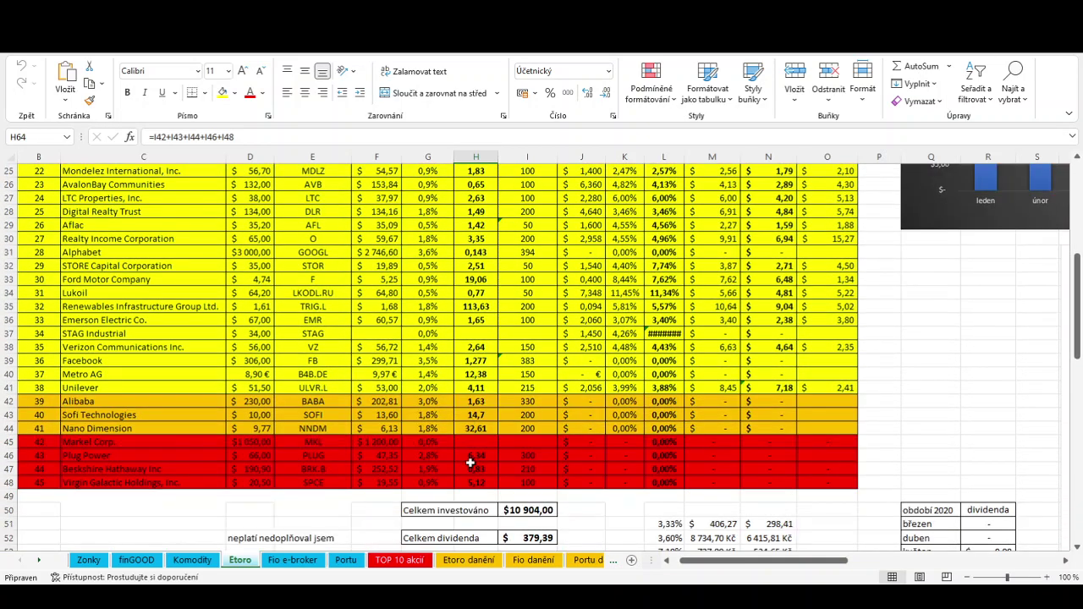
{"action": "scroll", "coordinate": [489, 479], "scroll_direction": "up", "scroll_amount": 2}
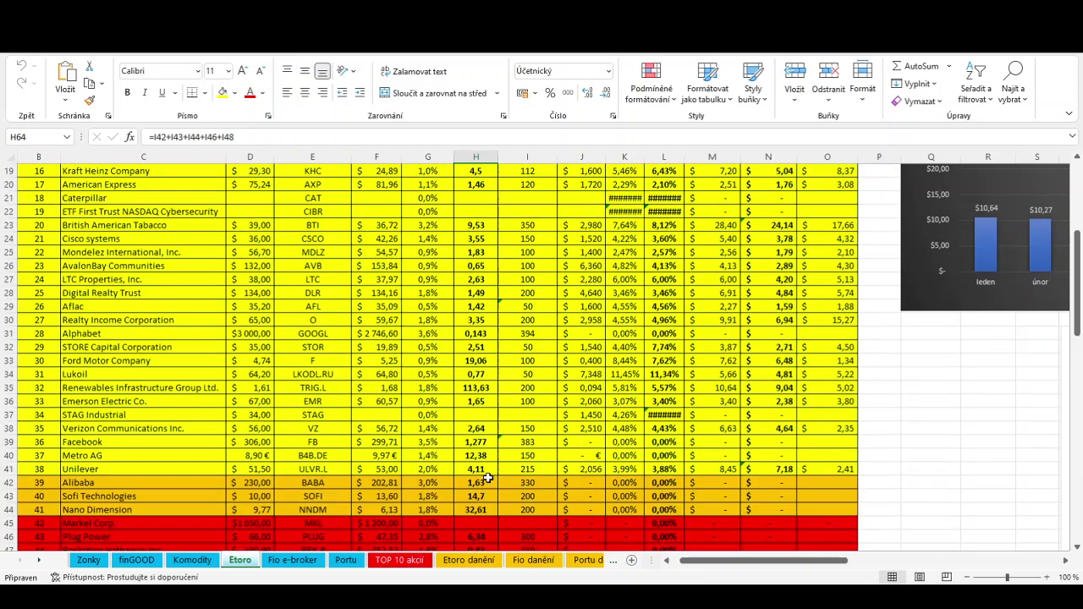
{"action": "scroll", "coordinate": [489, 479], "scroll_direction": "up", "scroll_amount": 6}
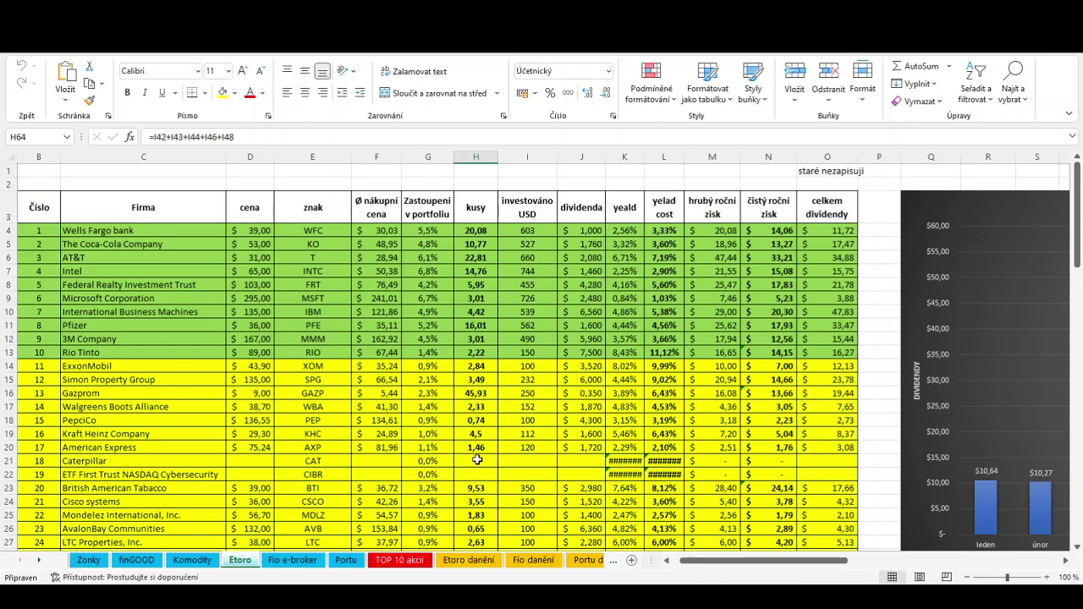
Step: Examine how the companies in the Etoro holdings table are split into green, yellow, orange and red groups
{"action": "scroll", "coordinate": [478, 460], "scroll_direction": "down", "scroll_amount": 3}
{"action": "scroll", "coordinate": [476, 460], "scroll_direction": "down", "scroll_amount": 6}
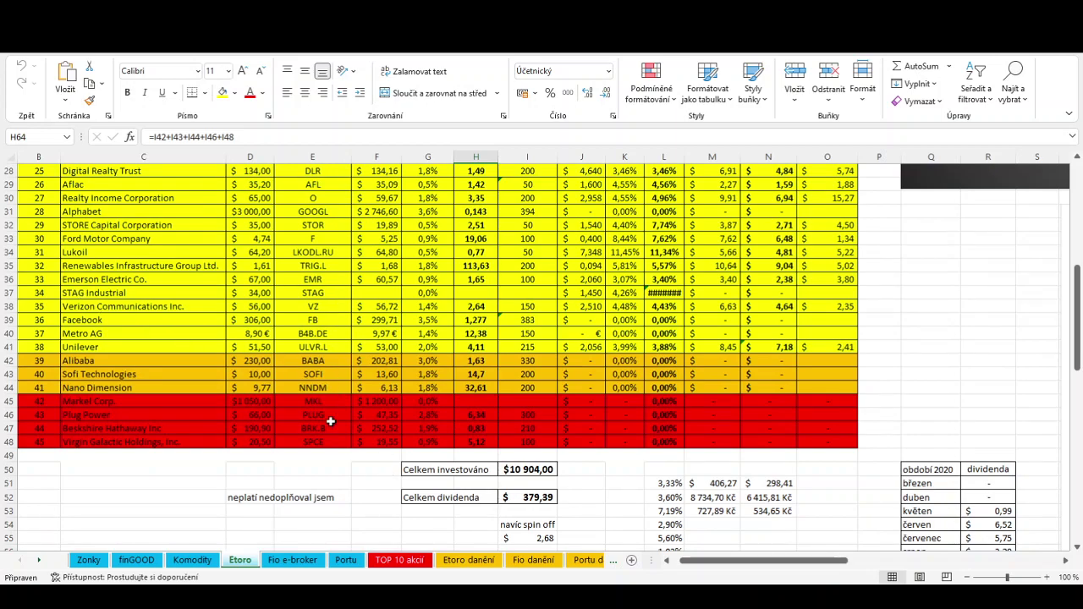
{"action": "scroll", "coordinate": [331, 422], "scroll_direction": "up", "scroll_amount": 2}
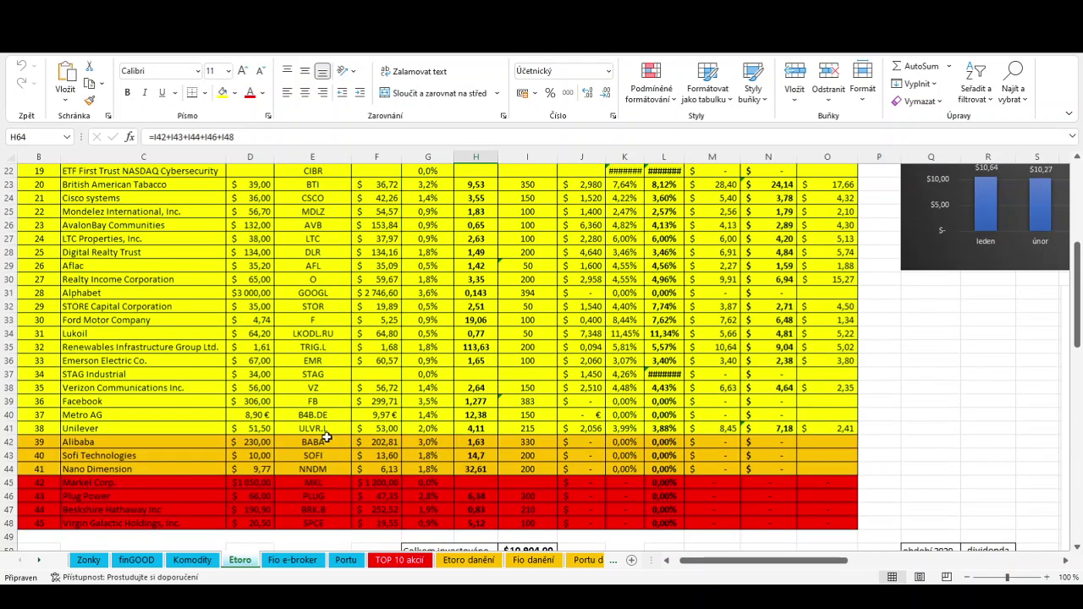
{"action": "scroll", "coordinate": [327, 436], "scroll_direction": "up", "scroll_amount": 2}
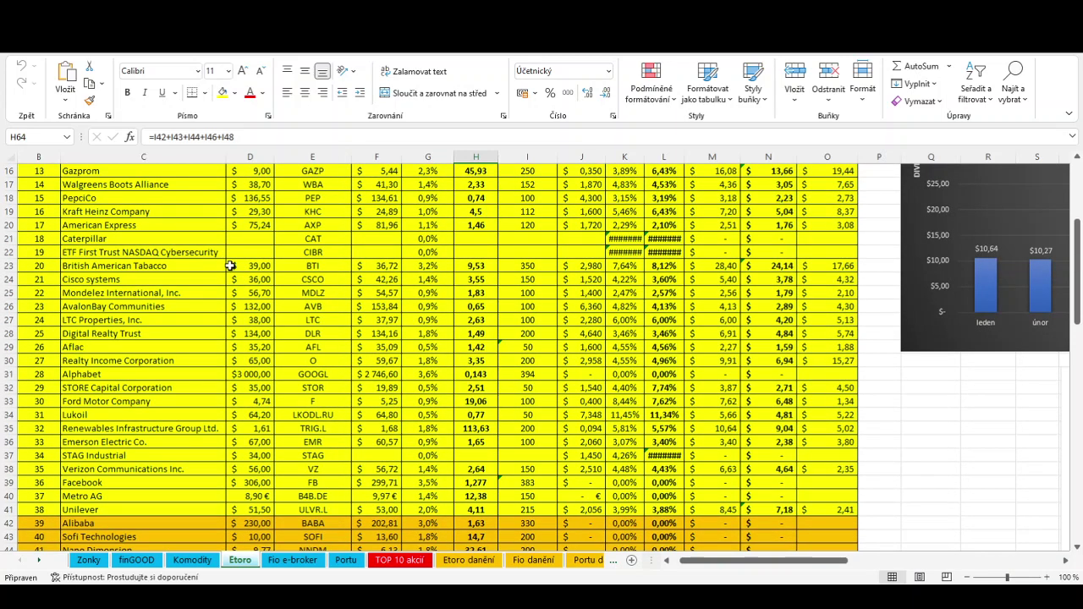
{"action": "scroll", "coordinate": [196, 450], "scroll_direction": "up", "scroll_amount": 1}
{"action": "scroll", "coordinate": [195, 450], "scroll_direction": "up", "scroll_amount": 2}
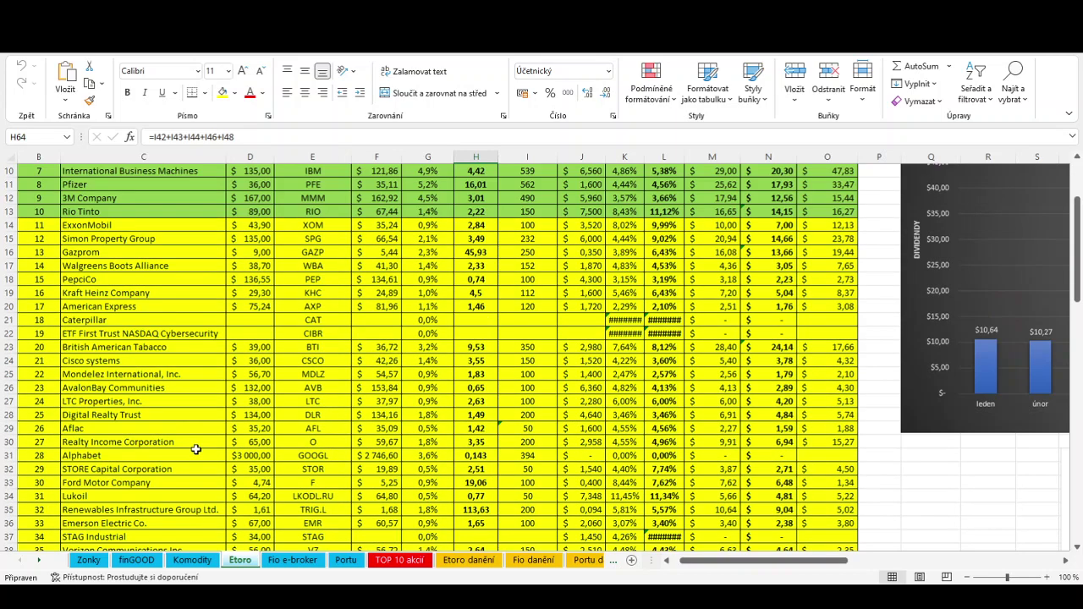
{"action": "scroll", "coordinate": [193, 417], "scroll_direction": "down", "scroll_amount": 4}
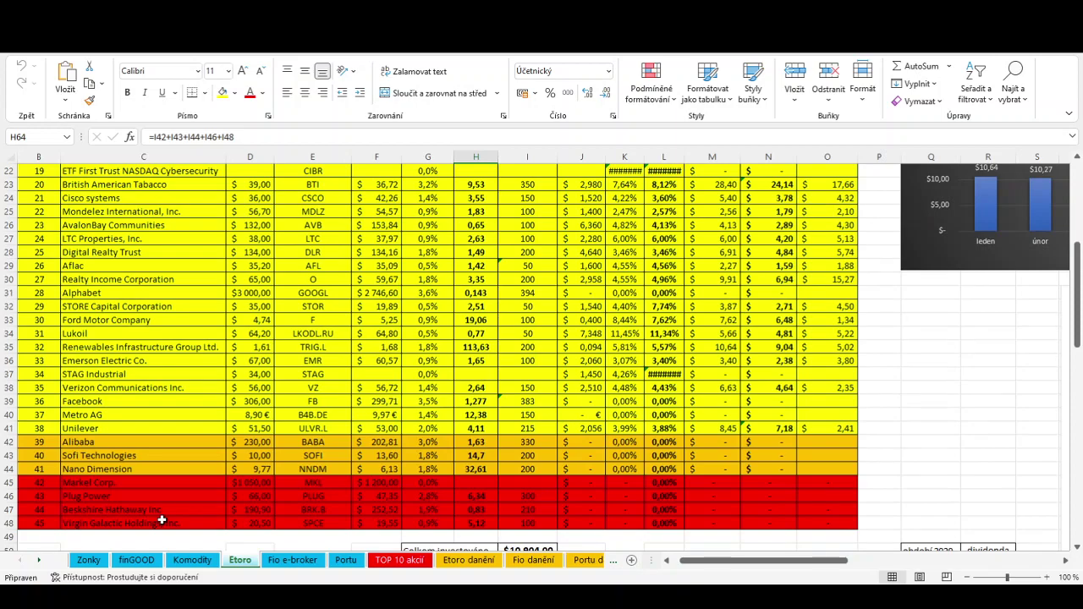
Step: Examine the company, price and ticker columns of the Etoro holdings table, ending back at its header row
{"action": "scroll", "coordinate": [161, 519], "scroll_direction": "up", "scroll_amount": 3}
{"action": "scroll", "coordinate": [204, 420], "scroll_direction": "down", "scroll_amount": 3}
{"action": "scroll", "coordinate": [245, 434], "scroll_direction": "up", "scroll_amount": 2}
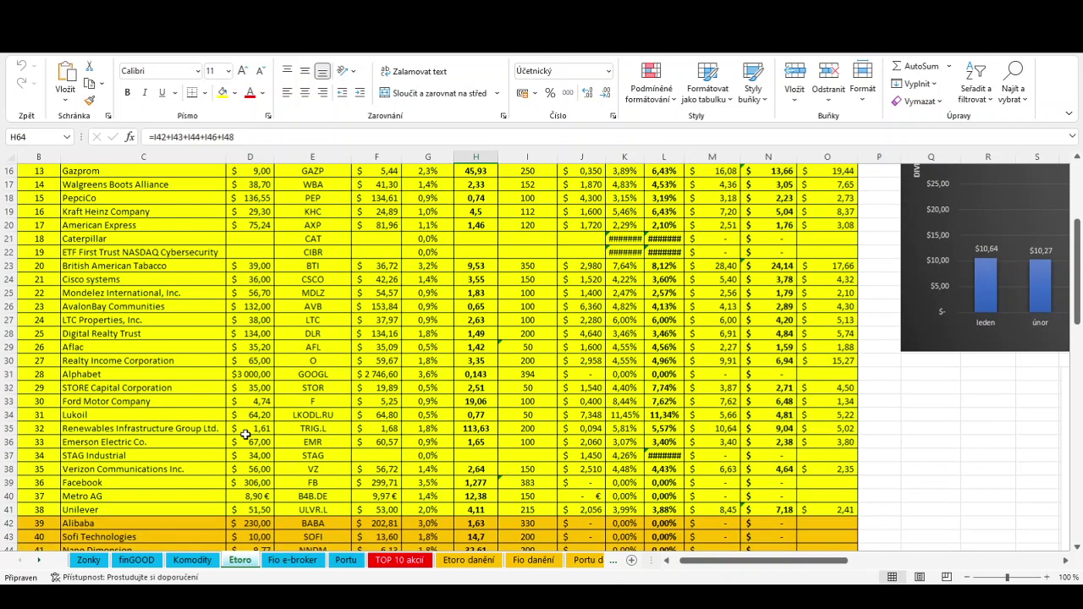
{"action": "scroll", "coordinate": [244, 435], "scroll_direction": "up", "scroll_amount": 3}
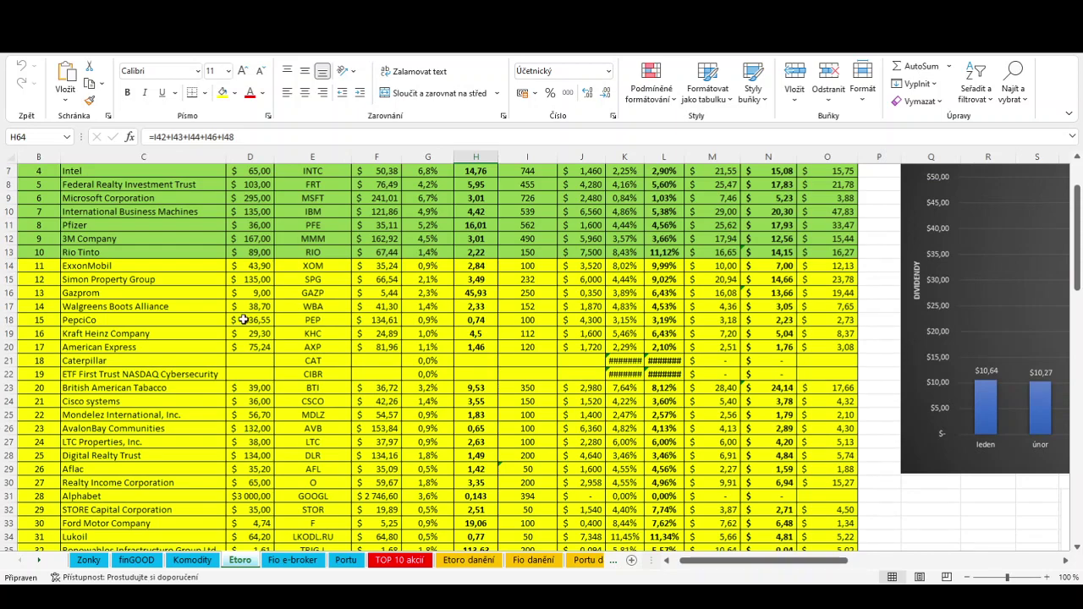
{"action": "scroll", "coordinate": [286, 372], "scroll_direction": "up", "scroll_amount": 1}
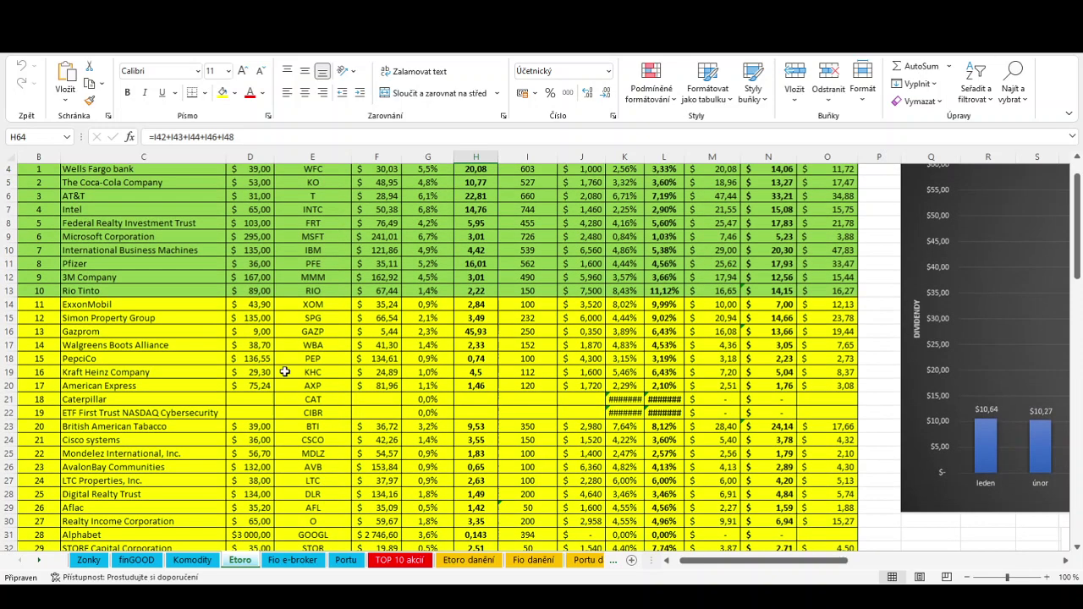
{"action": "scroll", "coordinate": [281, 395], "scroll_direction": "up", "scroll_amount": 1}
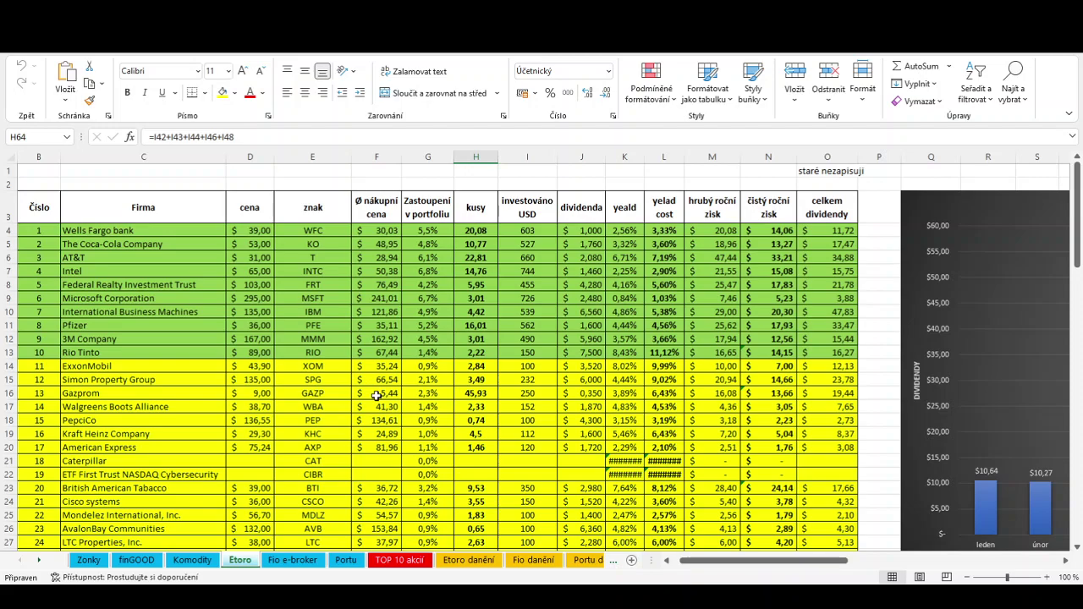
Step: Examine the average purchase price, portfolio share, share count and dividend columns across the Etoro holdings
{"action": "scroll", "coordinate": [376, 396], "scroll_direction": "down", "scroll_amount": 8}
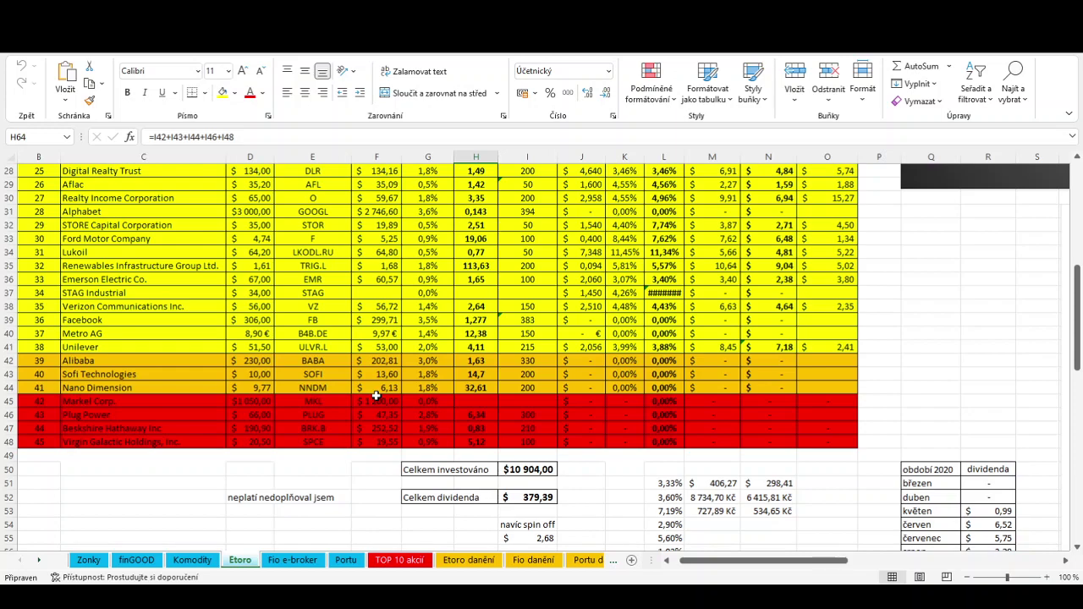
{"action": "scroll", "coordinate": [376, 396], "scroll_direction": "up", "scroll_amount": 4}
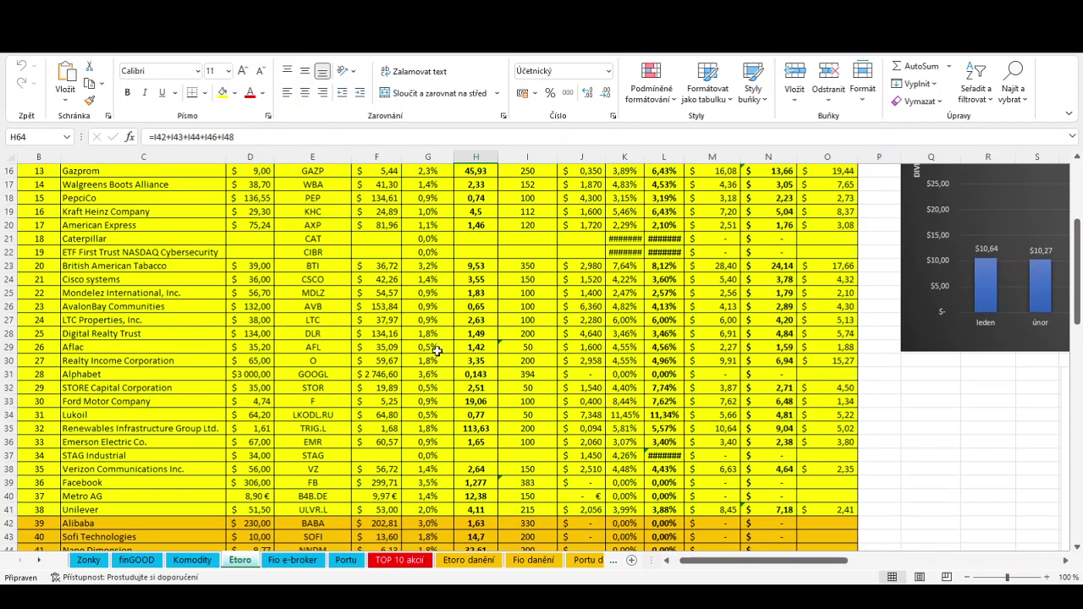
{"action": "scroll", "coordinate": [430, 364], "scroll_direction": "up", "scroll_amount": 5}
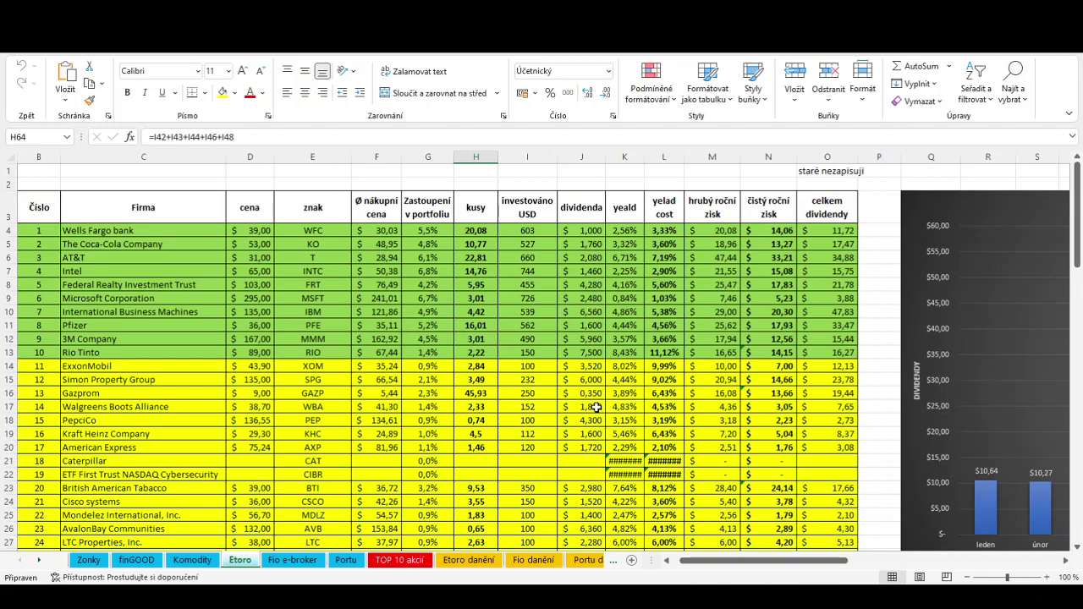
Step: Compare the yield and yield-on-cost columns of the Etoro holdings with the yield list and its average below the table
{"action": "scroll", "coordinate": [597, 407], "scroll_direction": "down", "scroll_amount": 19}
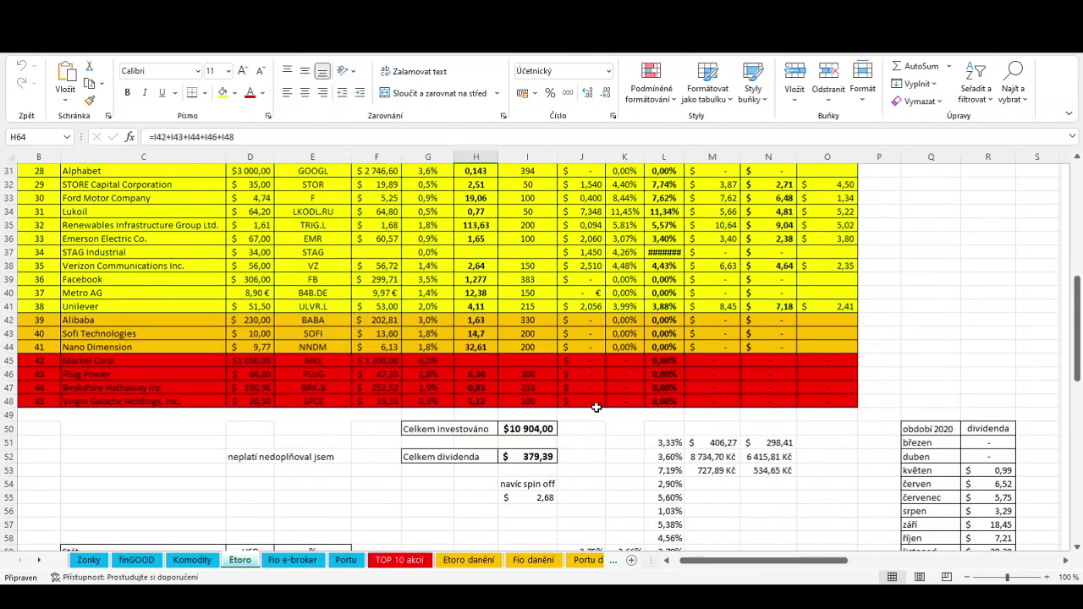
{"action": "scroll", "coordinate": [597, 407], "scroll_direction": "down", "scroll_amount": 5}
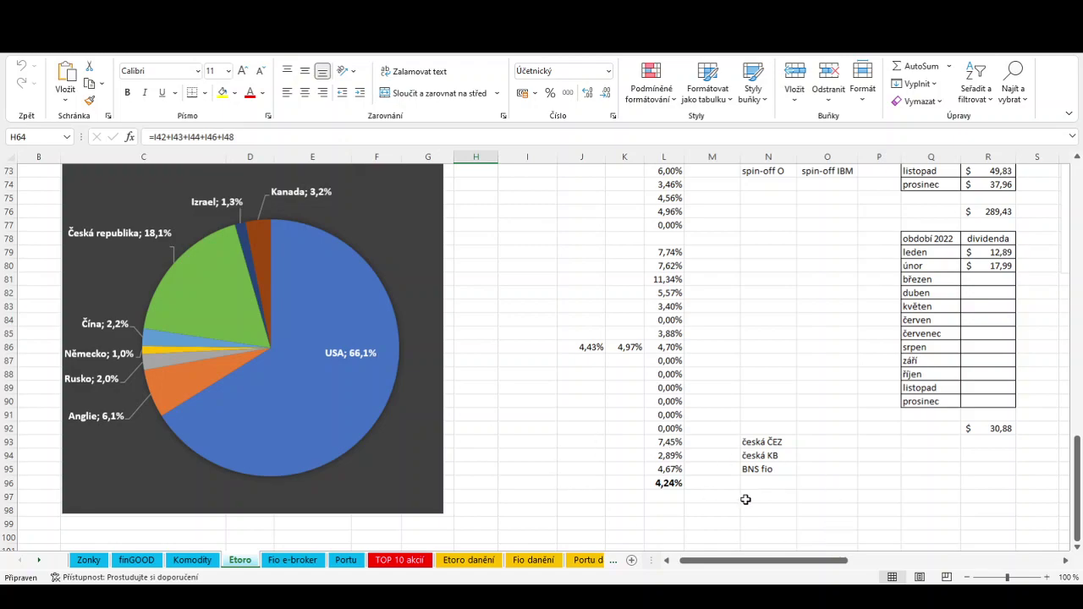
{"action": "scroll", "coordinate": [746, 500], "scroll_direction": "up", "scroll_amount": 12}
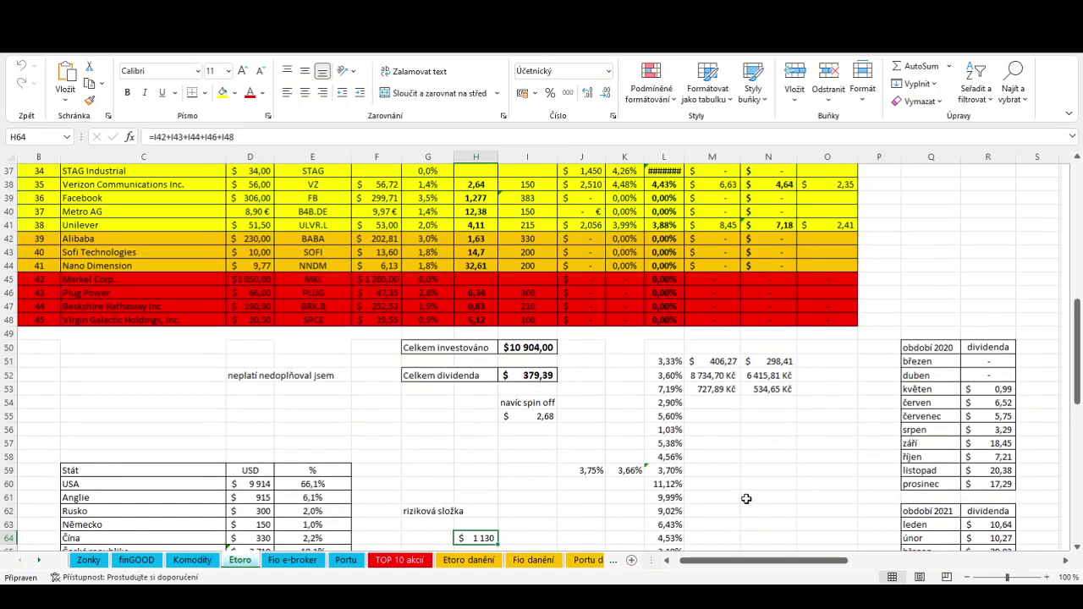
{"action": "scroll", "coordinate": [746, 499], "scroll_direction": "up", "scroll_amount": 10}
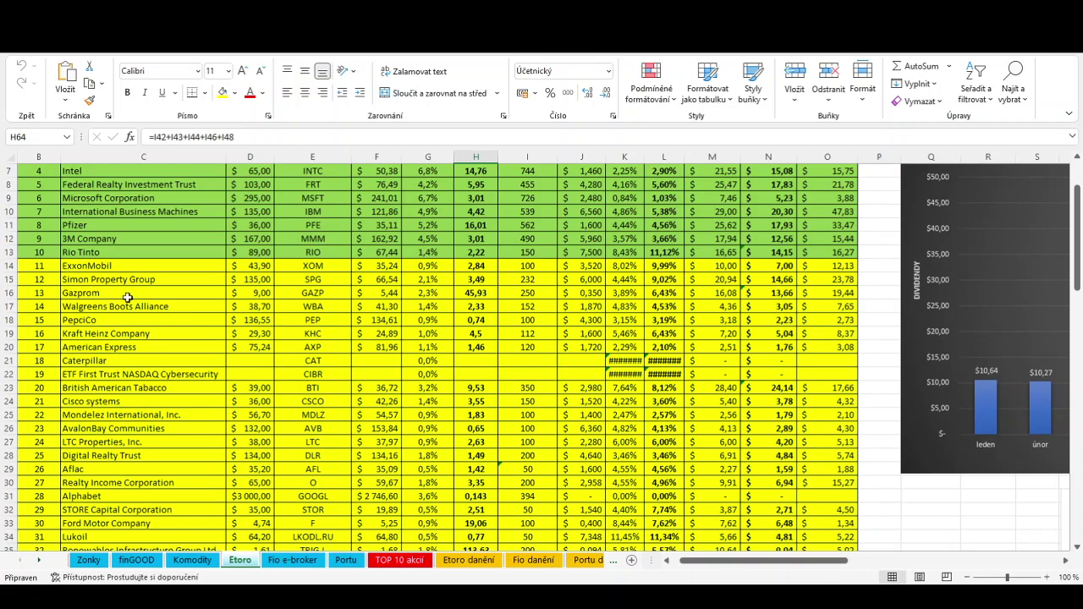
{"action": "scroll", "coordinate": [619, 335], "scroll_direction": "down", "scroll_amount": 19}
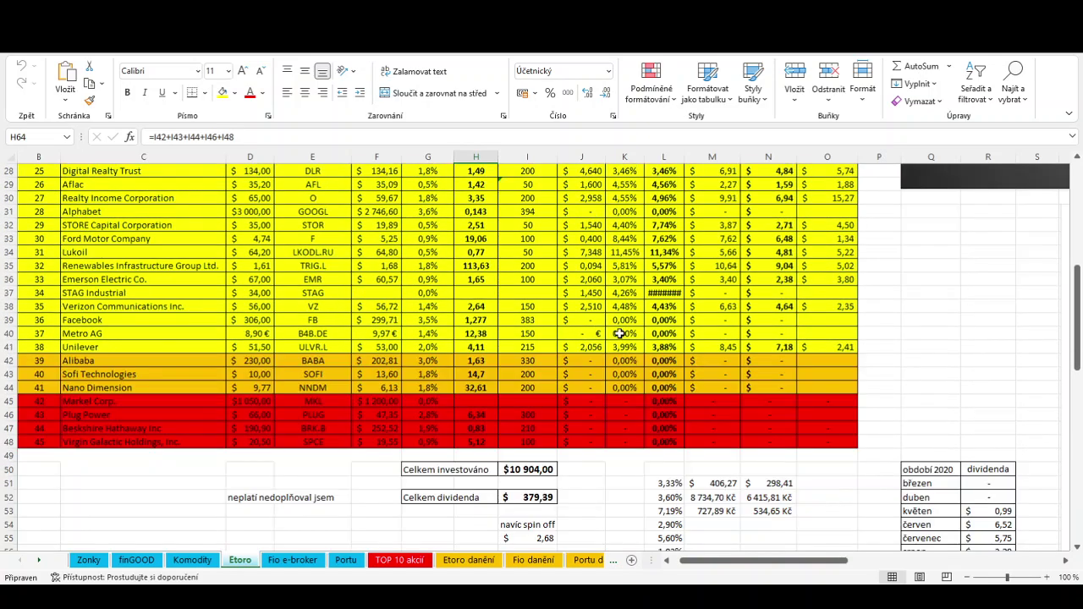
{"action": "scroll", "coordinate": [620, 334], "scroll_direction": "down", "scroll_amount": 5}
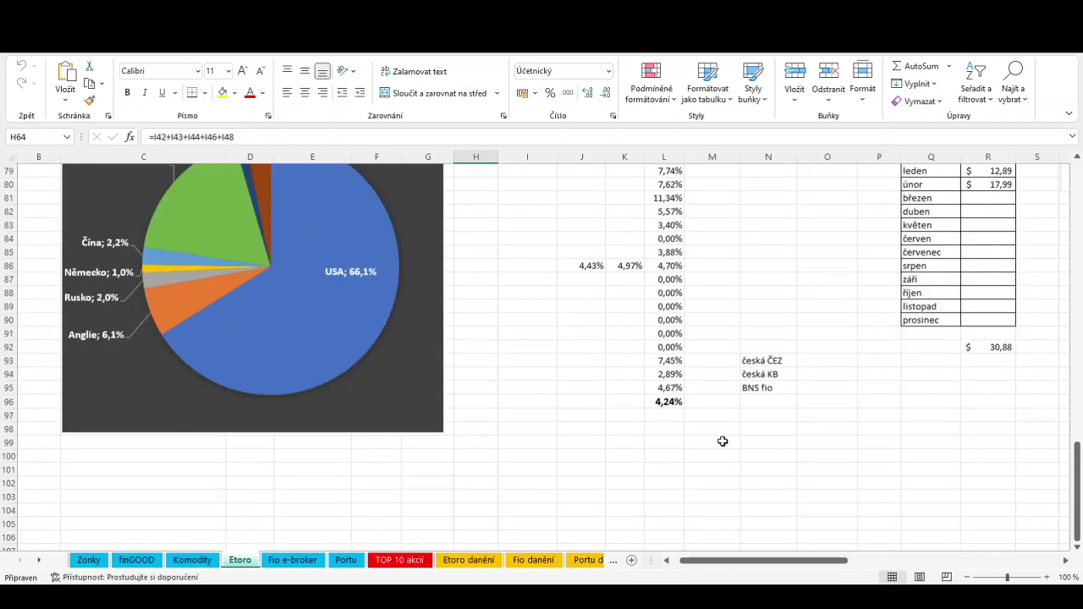
{"action": "scroll", "coordinate": [723, 441], "scroll_direction": "up", "scroll_amount": 17}
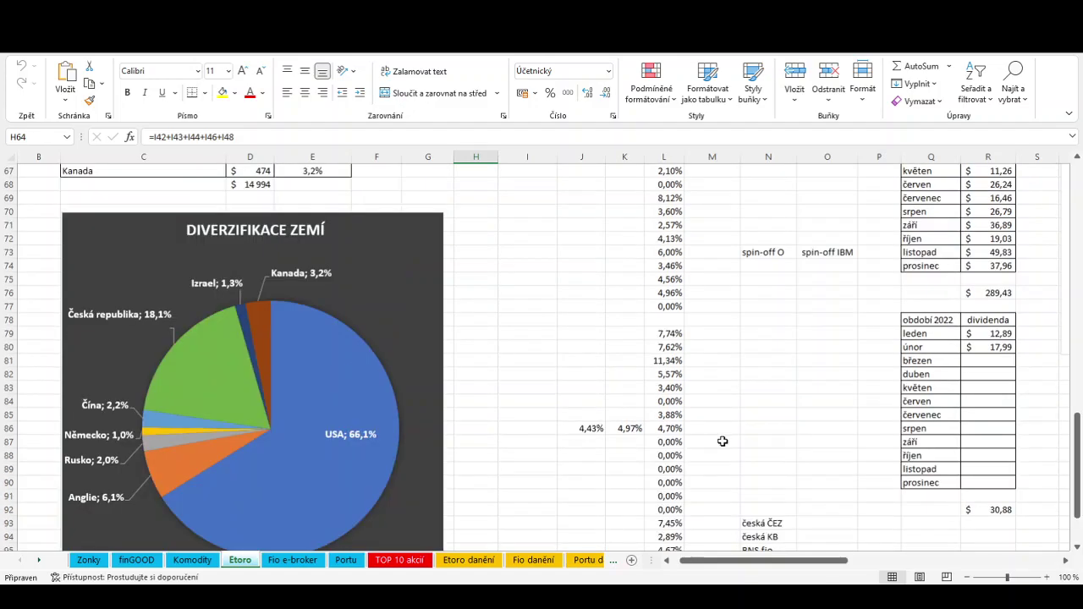
{"action": "scroll", "coordinate": [723, 441], "scroll_direction": "up", "scroll_amount": 1}
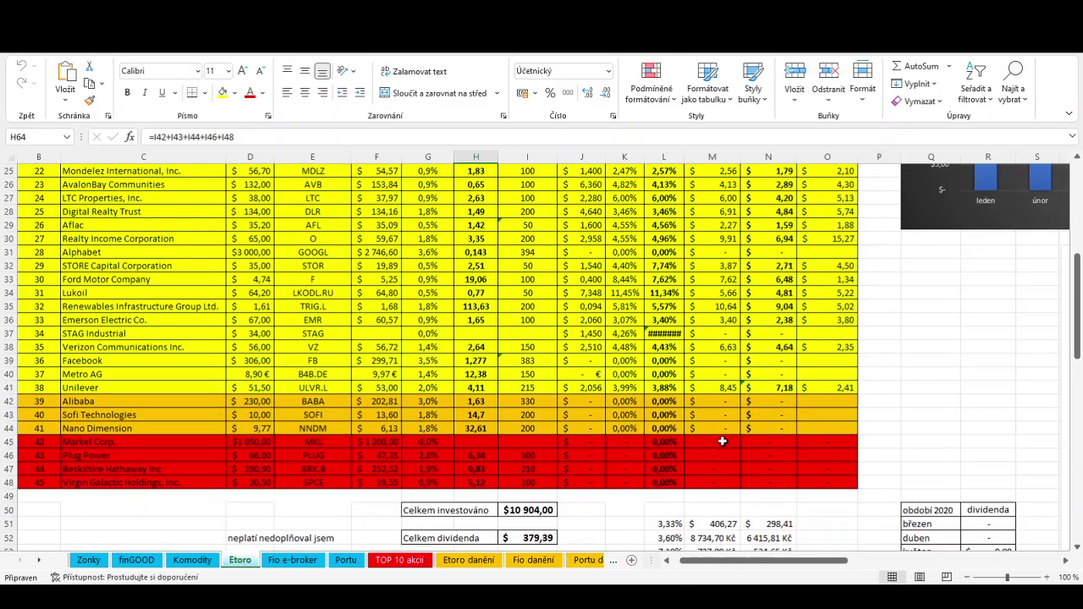
{"action": "scroll", "coordinate": [723, 441], "scroll_direction": "up", "scroll_amount": 8}
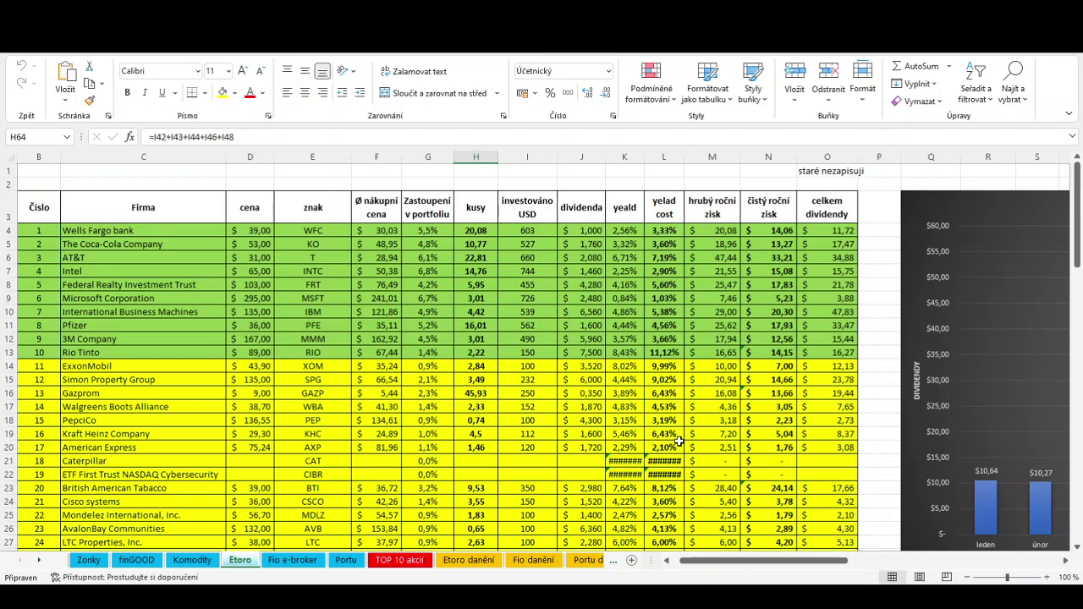
Step: Examine the country diversification chart, the 2022 monthly dividends and the state and risk-share figures below the Etoro holdings
{"action": "scroll", "coordinate": [680, 441], "scroll_direction": "down", "scroll_amount": 20}
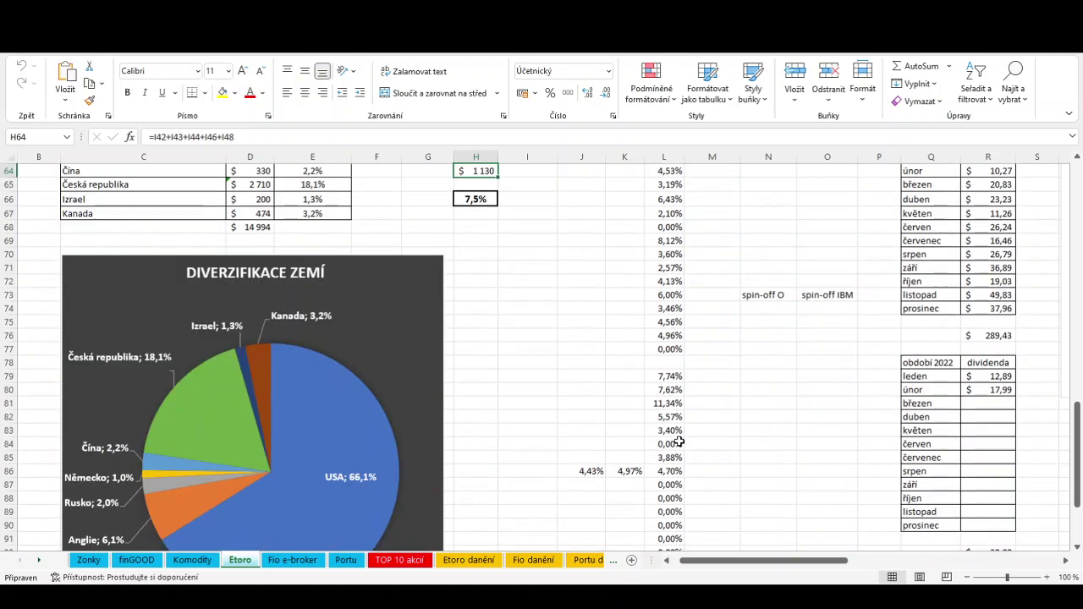
{"action": "scroll", "coordinate": [680, 441], "scroll_direction": "down", "scroll_amount": 2}
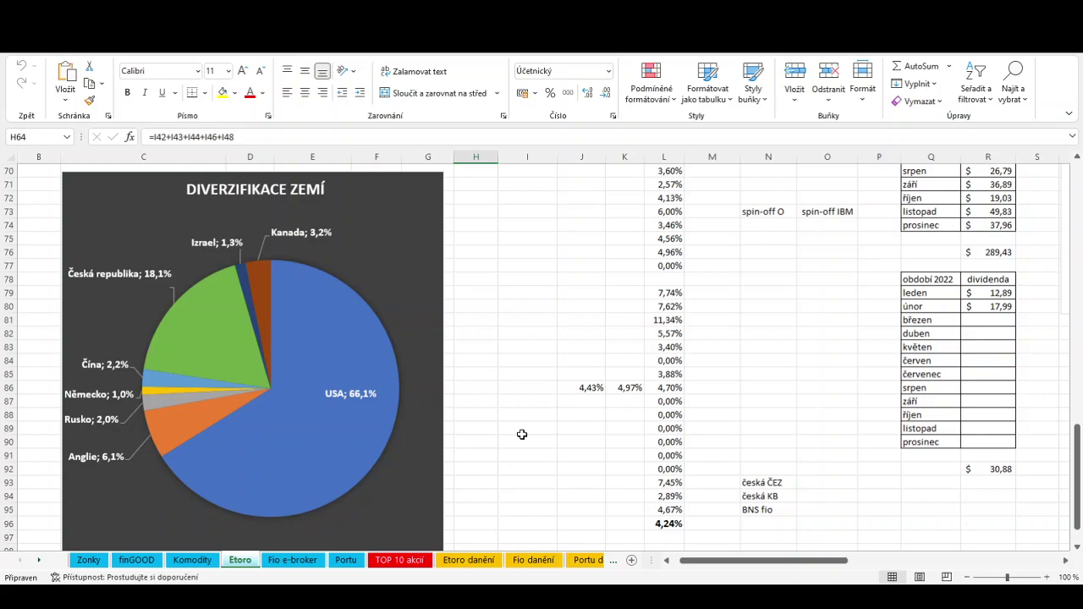
{"action": "left_click", "coordinate": [1005, 307]}
{"action": "left_click", "coordinate": [846, 351]}
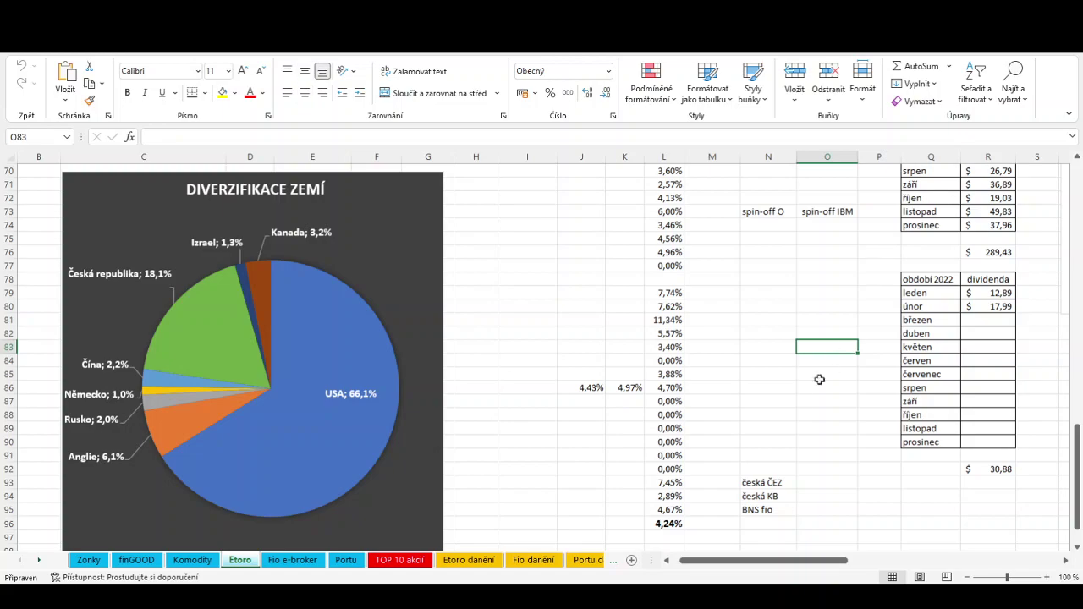
{"action": "scroll", "coordinate": [782, 450], "scroll_direction": "up", "scroll_amount": 5}
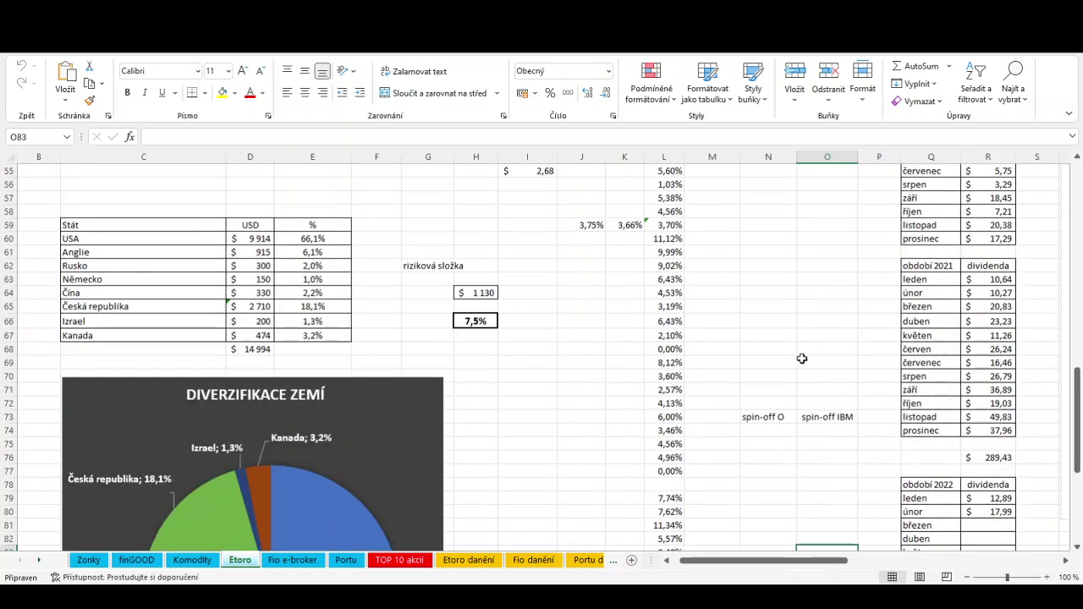
Step: Examine the monthly dividend tables for 2020, 2021 and 2022 on the Etoro sheet, ending back at the holdings header row
{"action": "scroll", "coordinate": [802, 359], "scroll_direction": "up", "scroll_amount": 3}
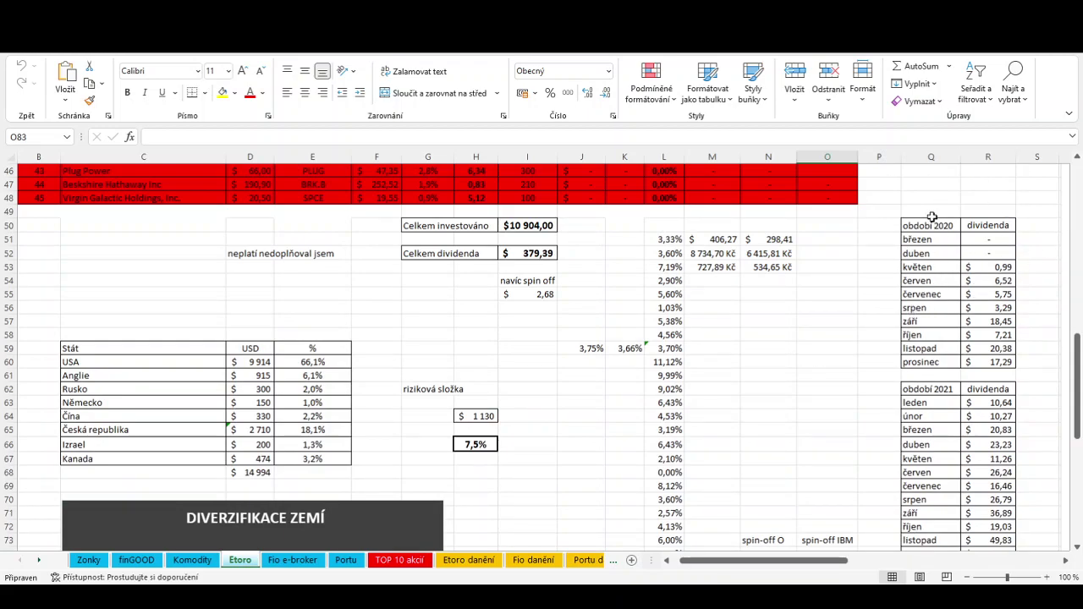
{"action": "left_click", "coordinate": [1007, 349]}
{"action": "scroll", "coordinate": [800, 389], "scroll_direction": "down", "scroll_amount": 7}
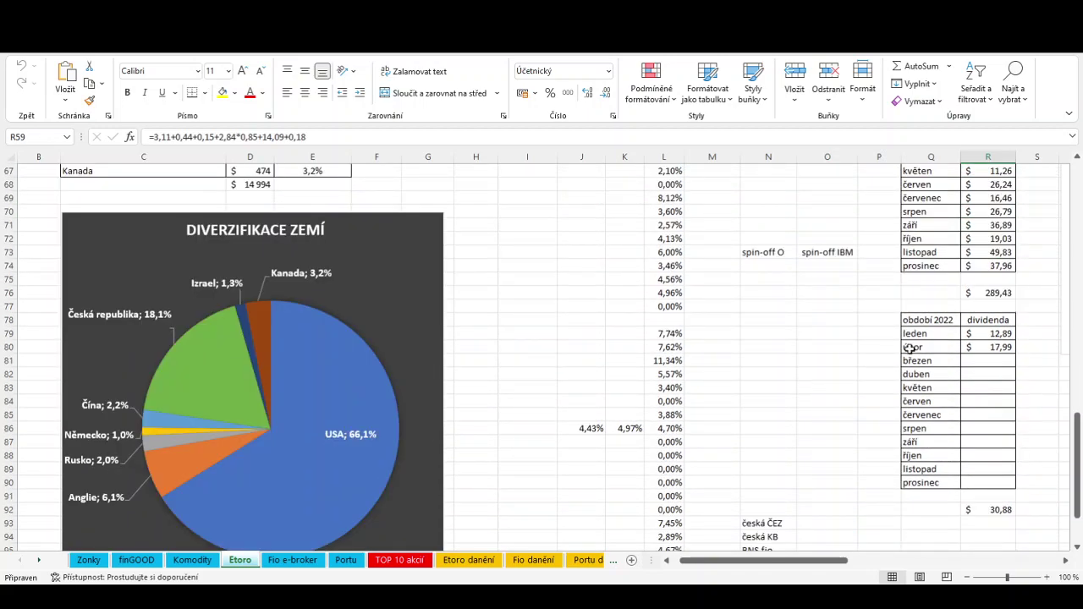
{"action": "left_click", "coordinate": [799, 386]}
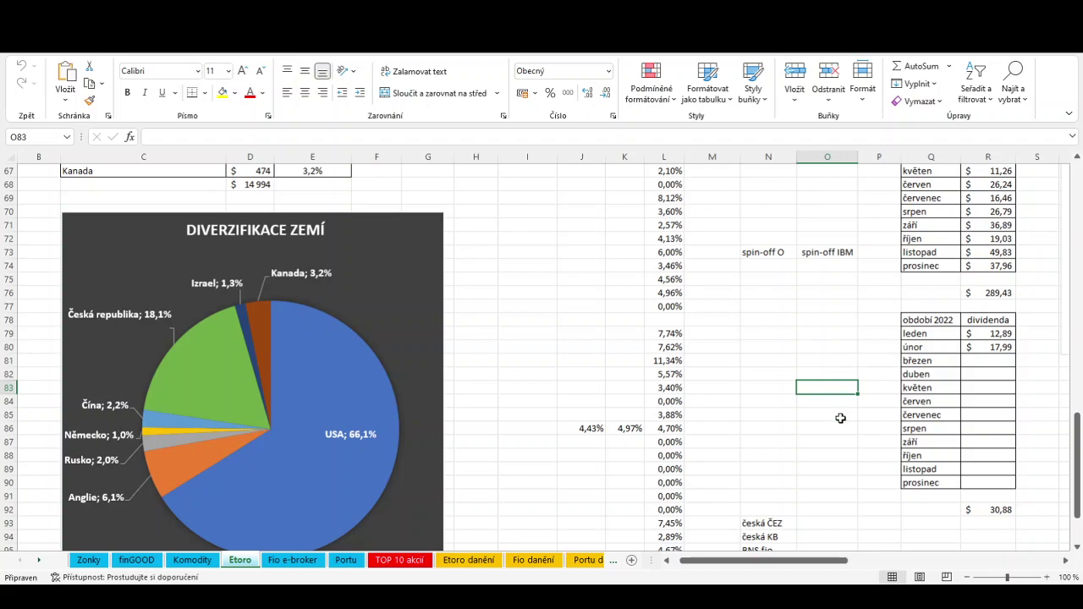
{"action": "scroll", "coordinate": [839, 416], "scroll_direction": "up", "scroll_amount": 2}
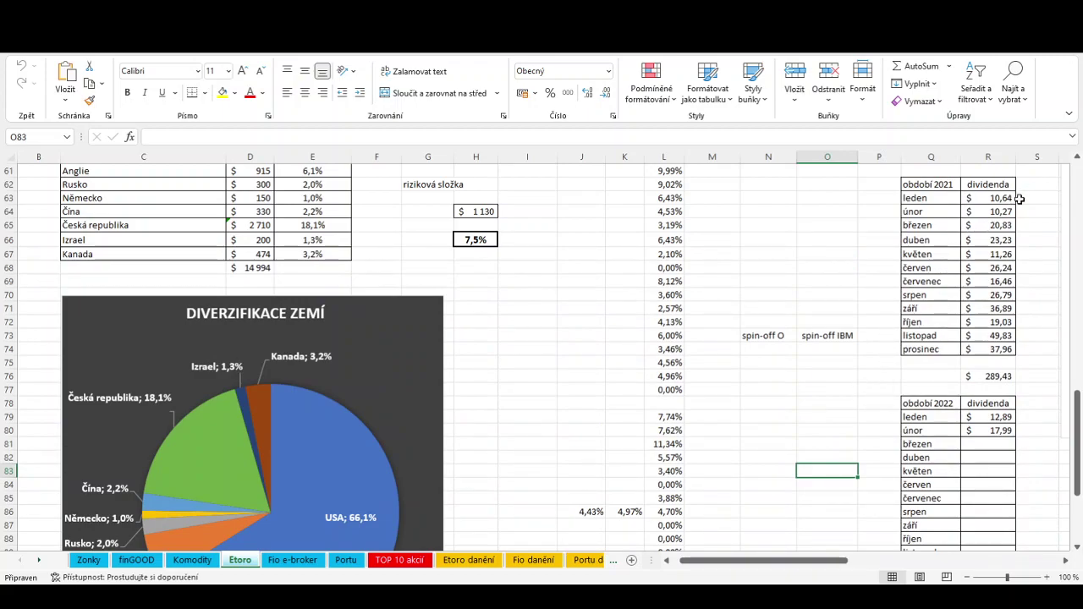
{"action": "scroll", "coordinate": [690, 390], "scroll_direction": "down", "scroll_amount": 4}
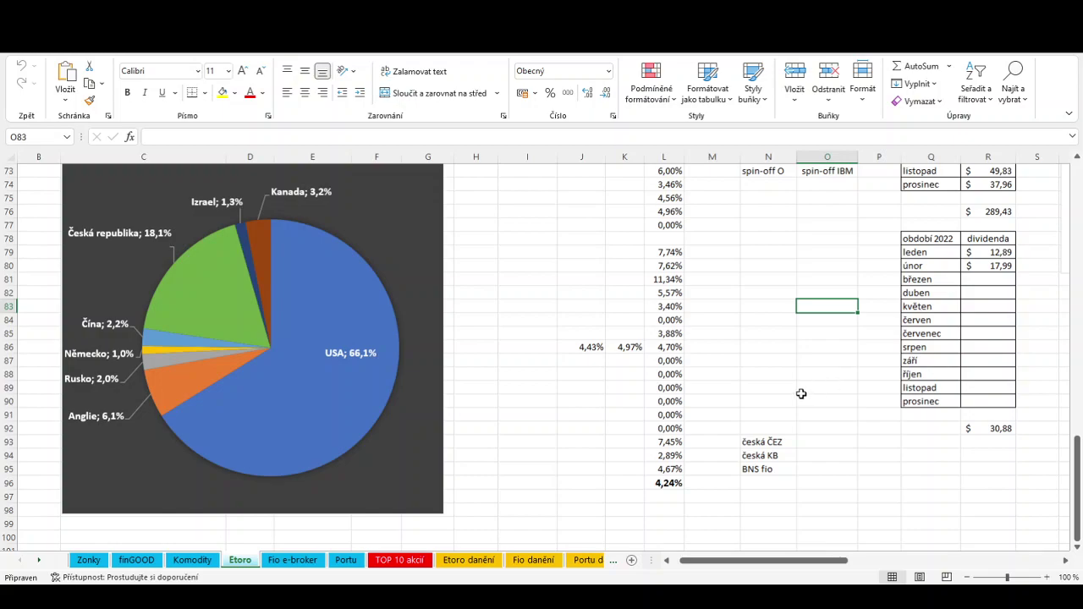
{"action": "scroll", "coordinate": [804, 390], "scroll_direction": "up", "scroll_amount": 5}
{"action": "scroll", "coordinate": [809, 354], "scroll_direction": "up", "scroll_amount": 9}
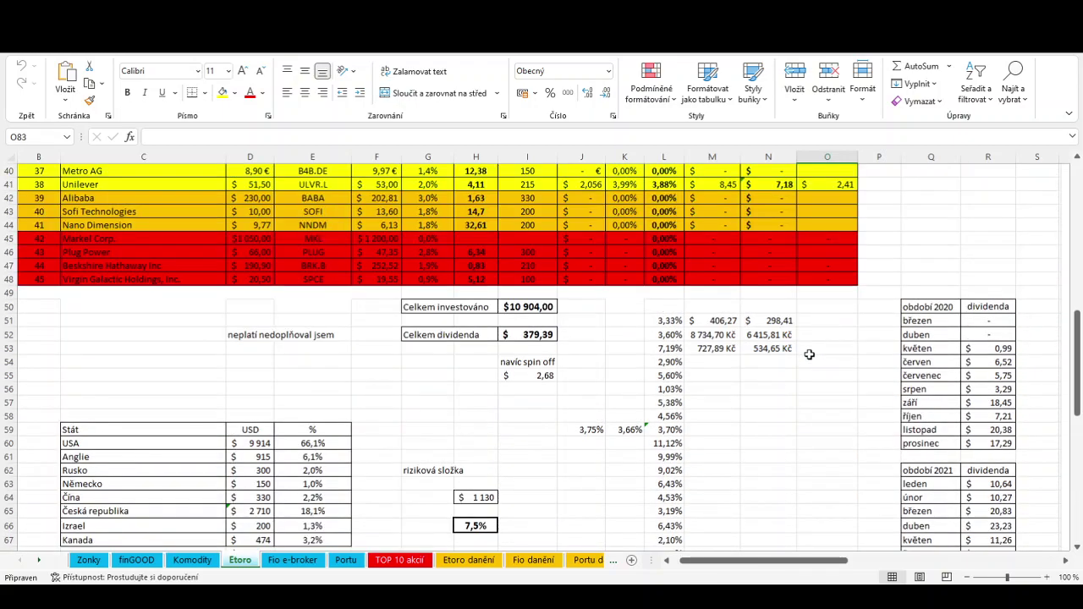
{"action": "scroll", "coordinate": [810, 355], "scroll_direction": "up", "scroll_amount": 10}
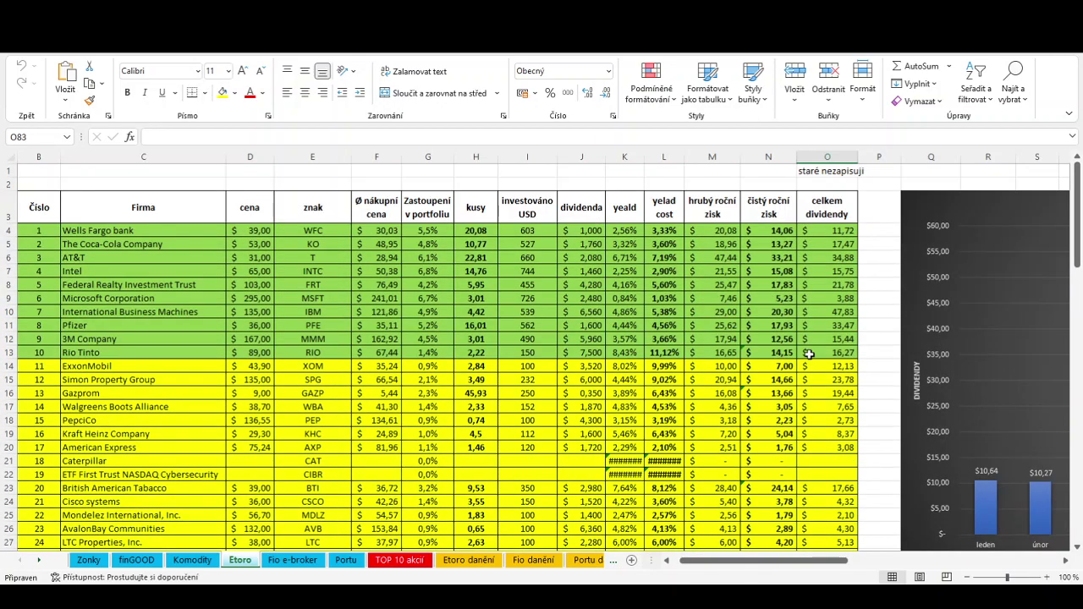
Step: Open the Fio e-broker sheet and examine its holdings, time-test table, sale loss summary and monthly dividends
{"action": "left_click", "coordinate": [307, 563]}
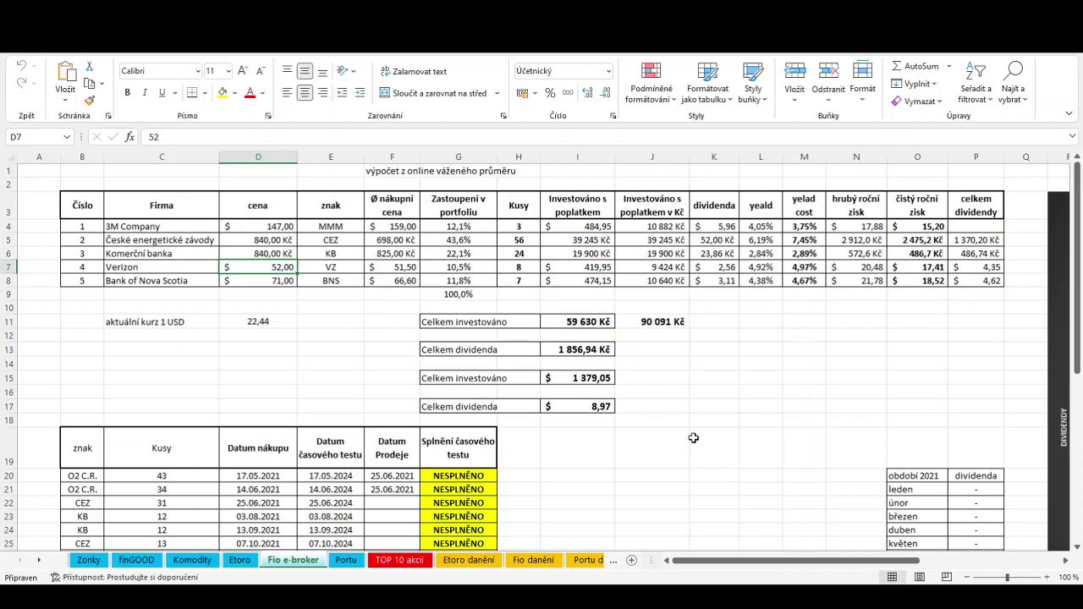
{"action": "scroll", "coordinate": [694, 438], "scroll_direction": "down", "scroll_amount": 4}
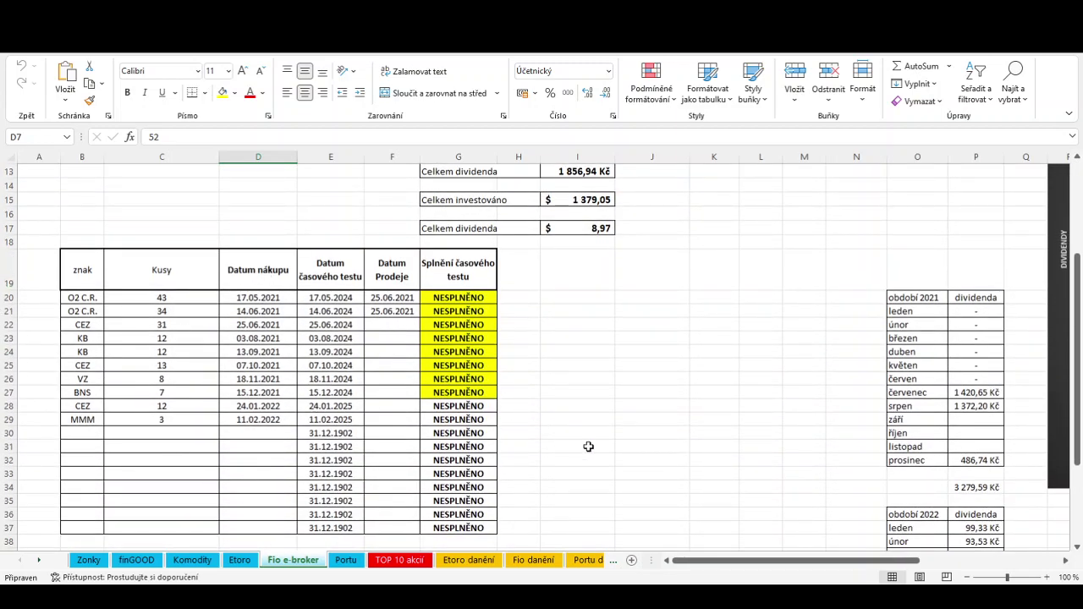
{"action": "scroll", "coordinate": [578, 421], "scroll_direction": "down", "scroll_amount": 4}
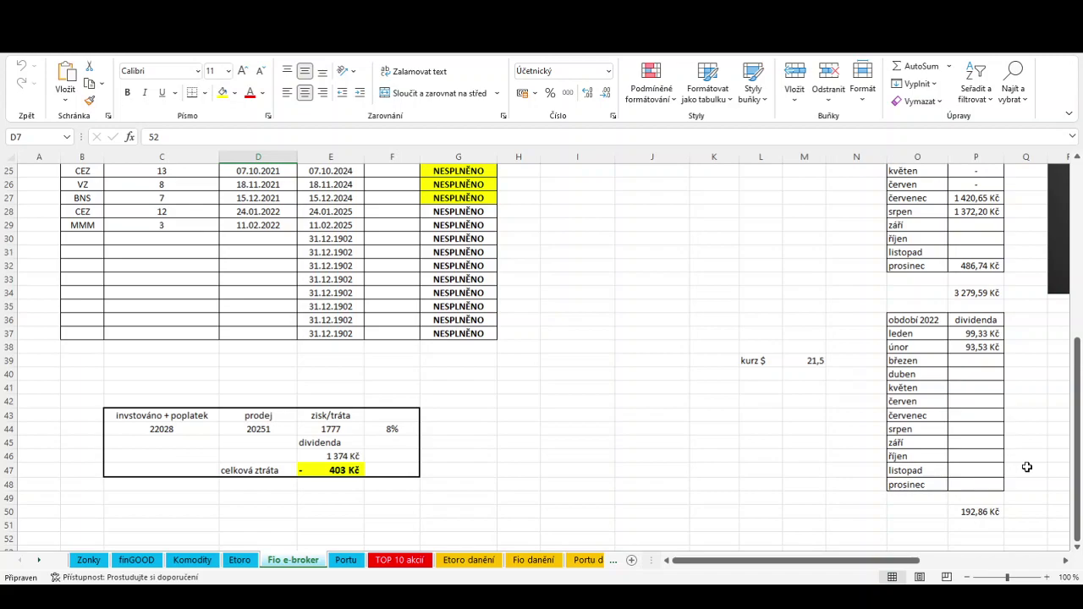
{"action": "scroll", "coordinate": [1027, 467], "scroll_direction": "up", "scroll_amount": 8}
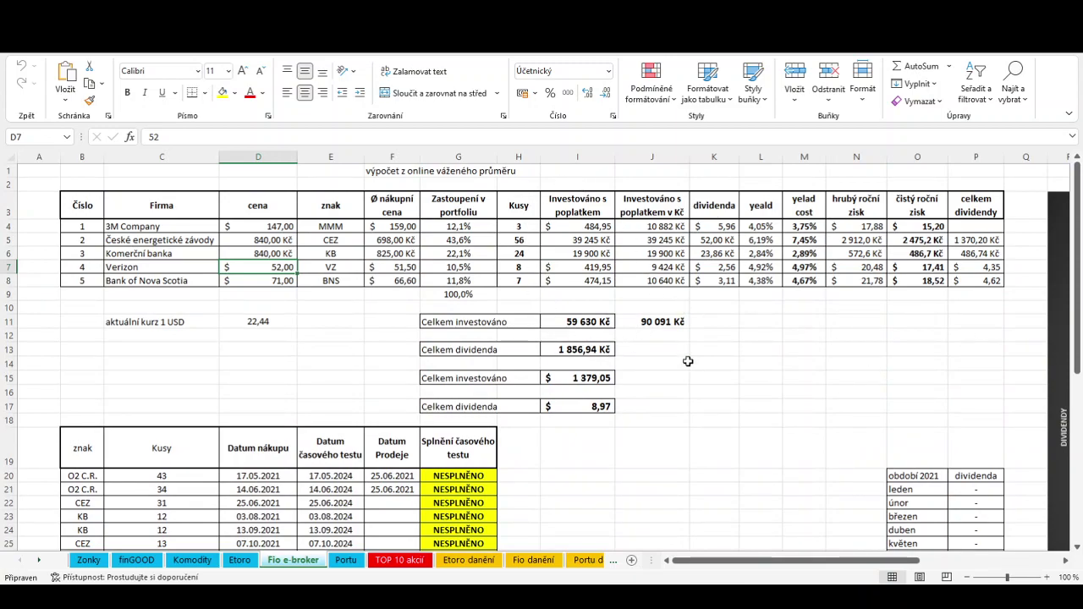
Step: Return to the Etoro sheet and compare the orange and red risky holdings with the risk-share figures below the table
{"action": "left_click", "coordinate": [231, 564]}
{"action": "scroll", "coordinate": [322, 430], "scroll_direction": "down", "scroll_amount": 14}
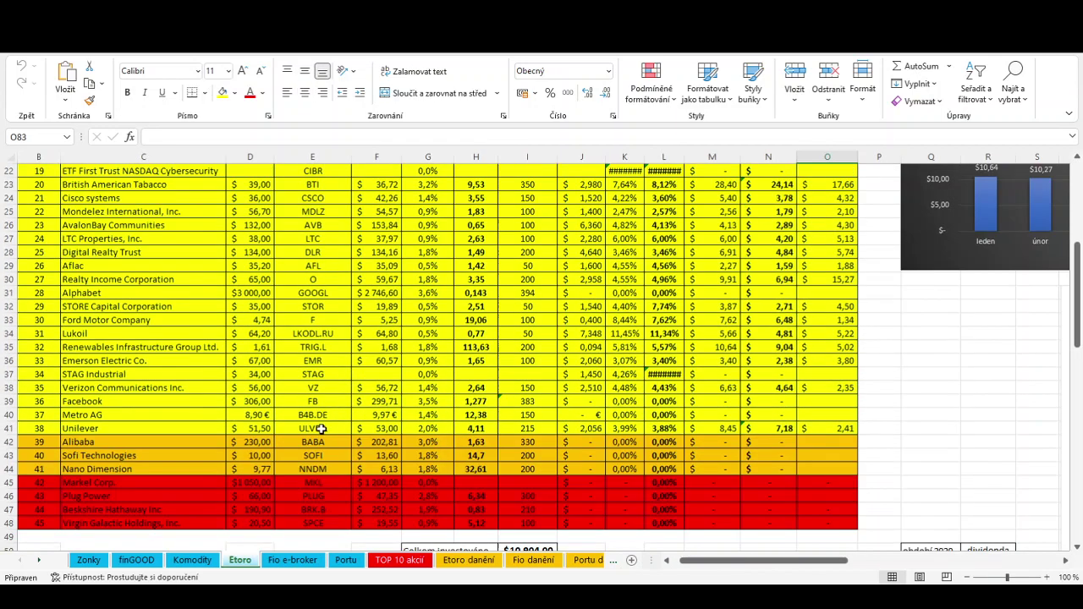
{"action": "scroll", "coordinate": [257, 482], "scroll_direction": "down", "scroll_amount": 3}
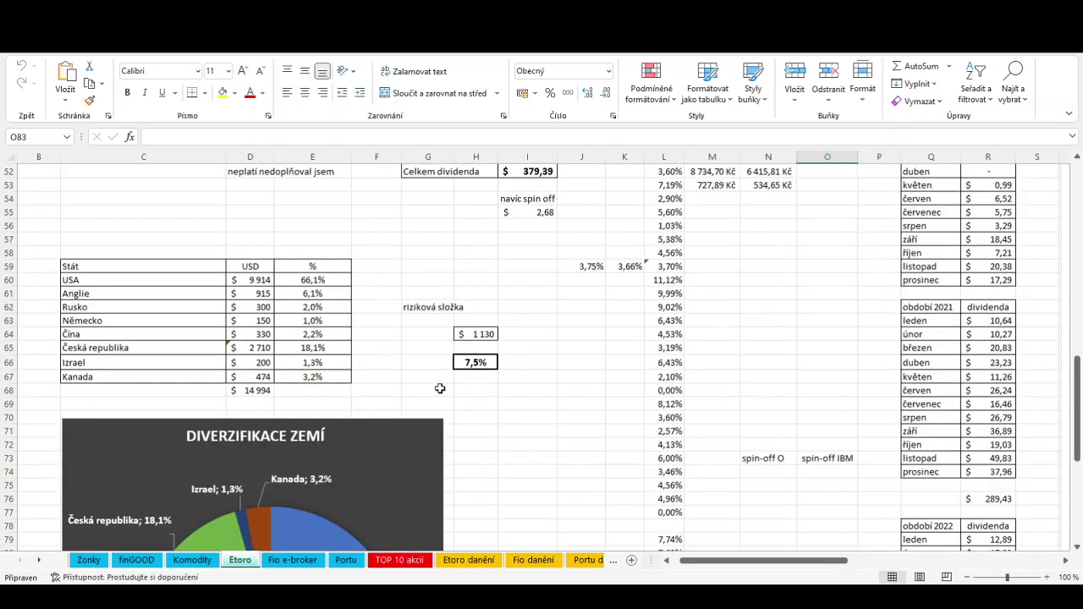
{"action": "scroll", "coordinate": [520, 406], "scroll_direction": "up", "scroll_amount": 6}
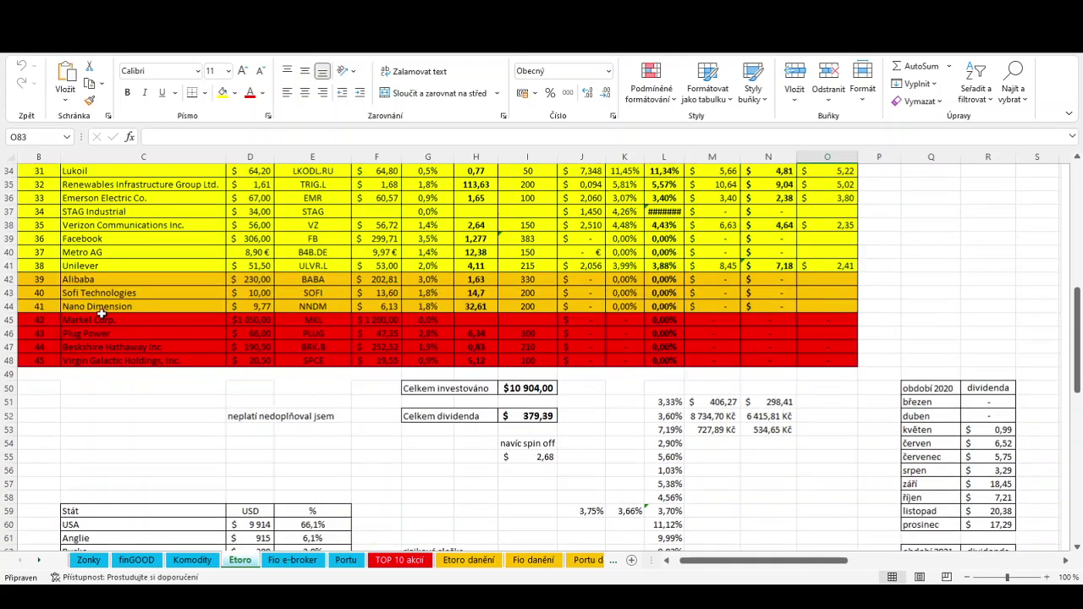
{"action": "scroll", "coordinate": [230, 367], "scroll_direction": "down", "scroll_amount": 7}
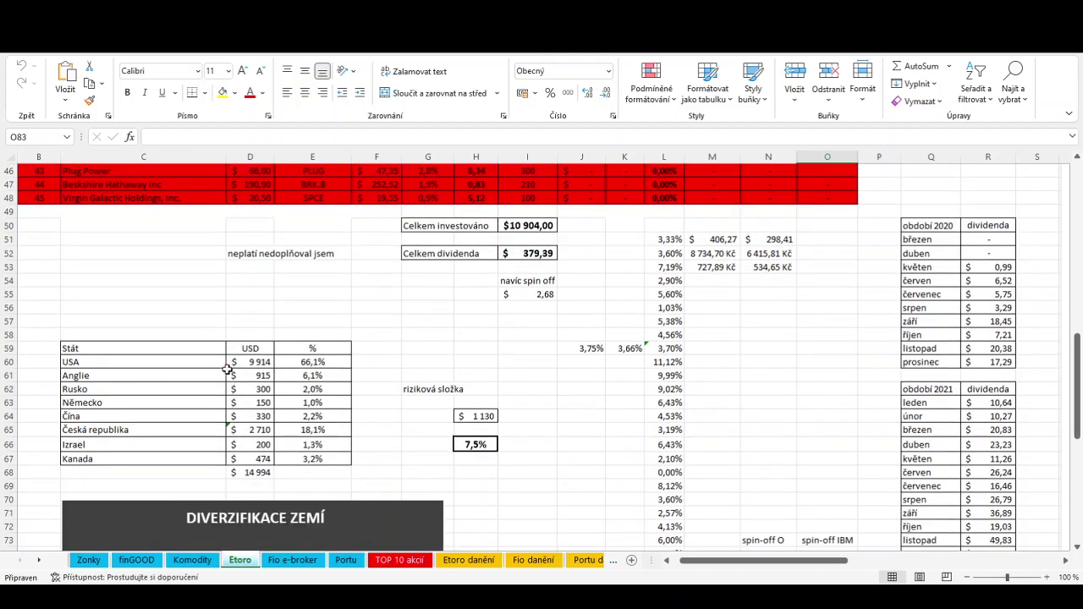
Step: Inspect which holdings the risk-component formula in H64 adds up, leaving the formula without changes
{"action": "left_click", "coordinate": [489, 294]}
{"action": "left_click", "coordinate": [245, 136]}
{"action": "left_click_drag", "start_coordinate": [137, 138], "coordinate": [237, 137]}
{"action": "scroll", "coordinate": [339, 315], "scroll_direction": "up", "scroll_amount": 7}
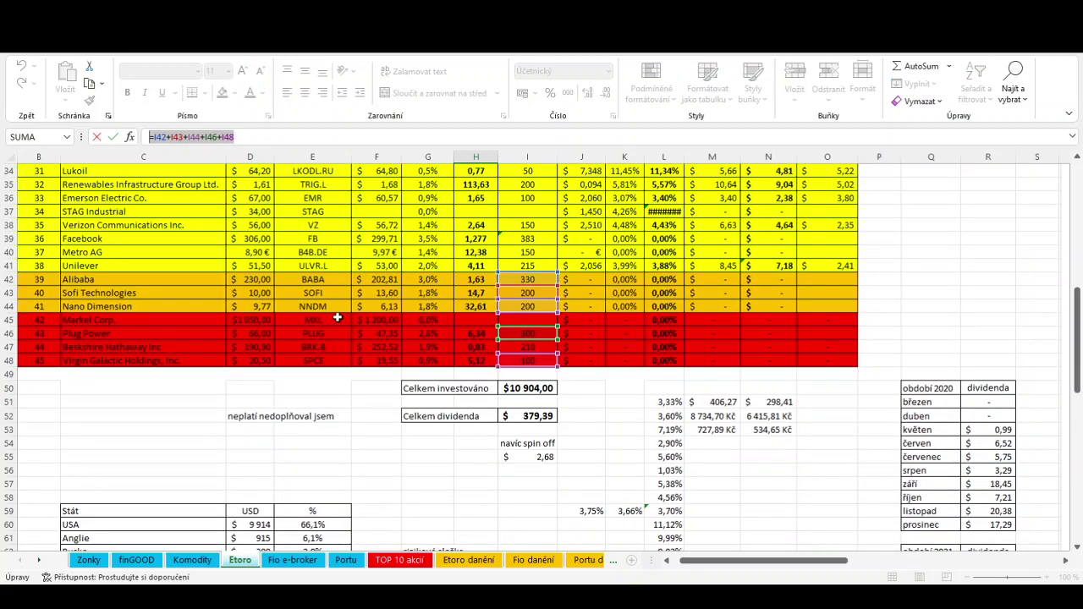
{"action": "scroll", "coordinate": [363, 378], "scroll_direction": "down", "scroll_amount": 7}
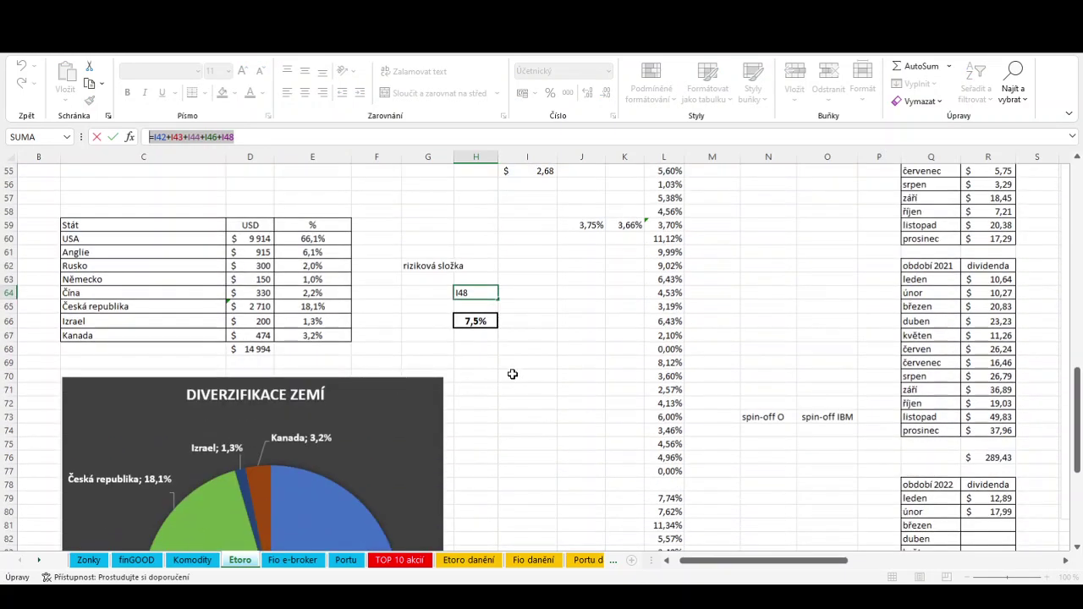
{"action": "key", "text": "Escape"}
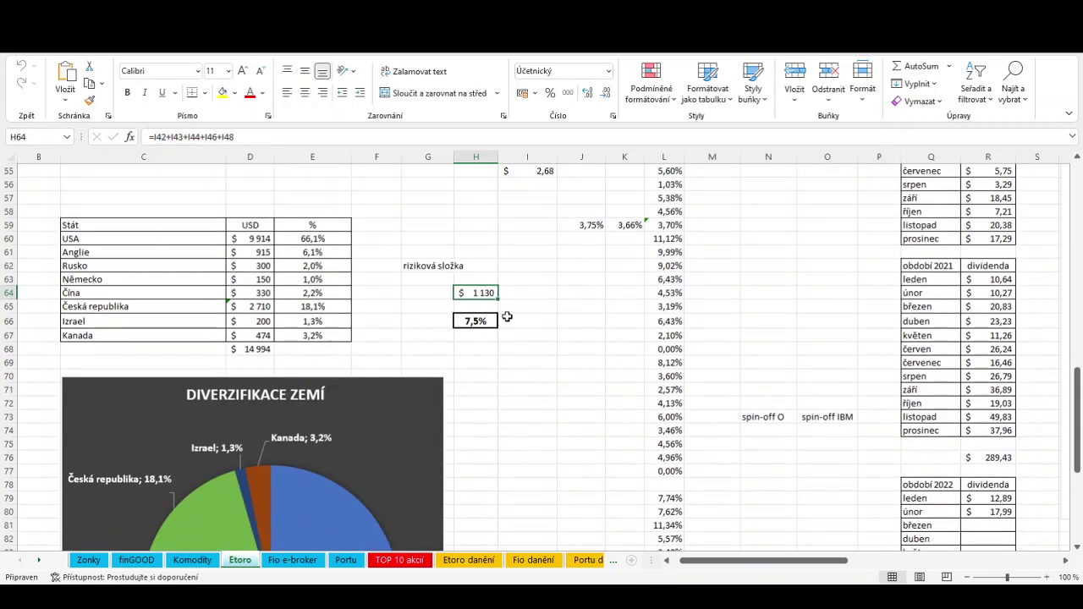
Step: Add 50 to the end of the risk-component sum formula in H64
{"action": "left_click", "coordinate": [500, 370]}
{"action": "left_click", "coordinate": [489, 292]}
{"action": "left_click", "coordinate": [240, 133]}
{"action": "type", "text": "+I49"}
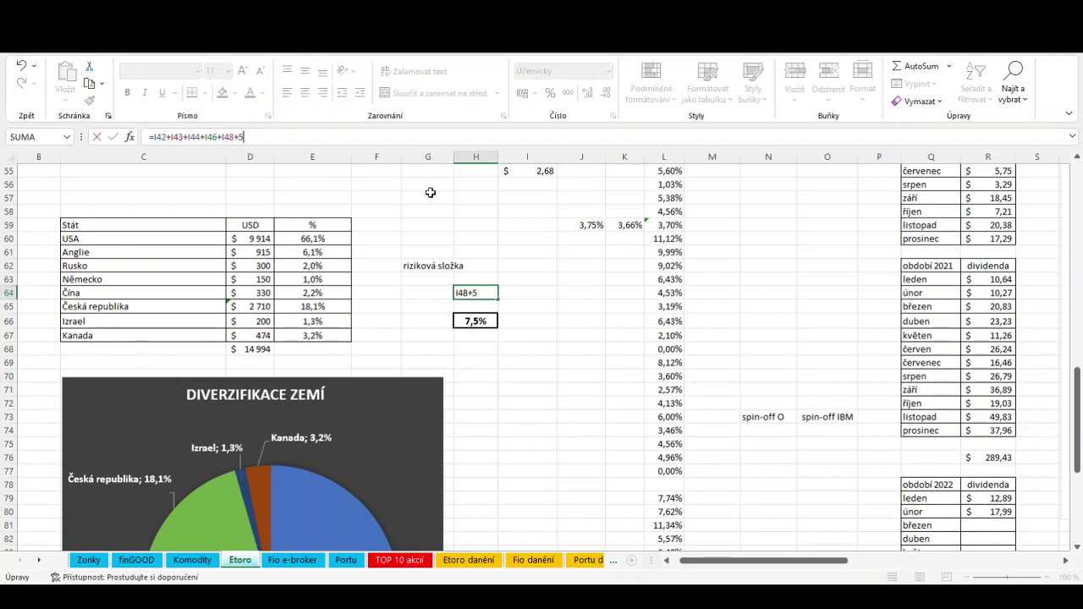
{"action": "key", "text": "Return"}
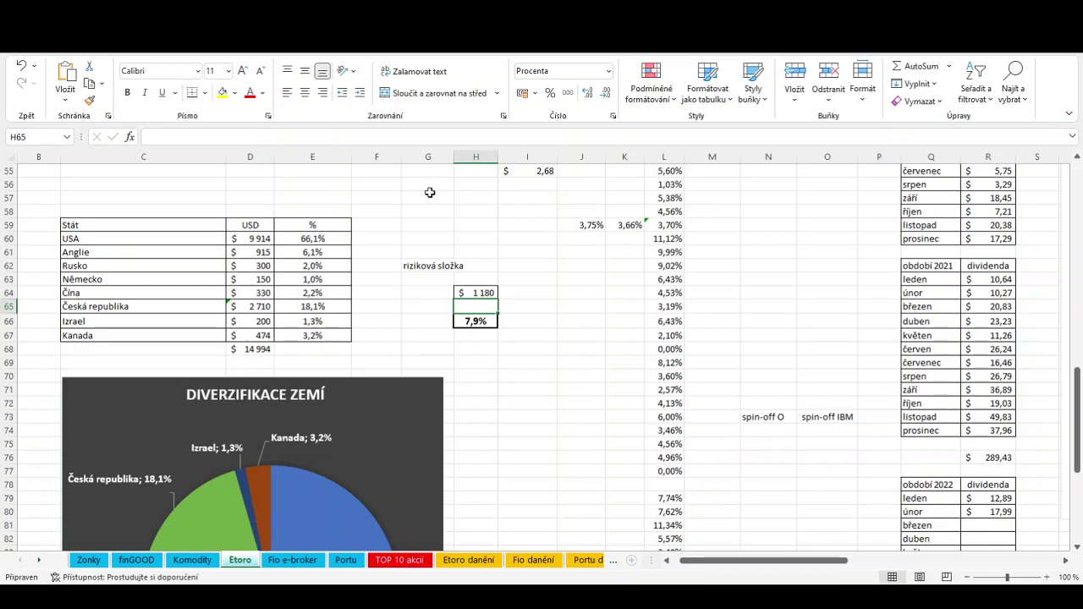
Step: Remove the added 50 from the risk-component formula in H64
{"action": "left_click", "coordinate": [472, 293]}
{"action": "left_click", "coordinate": [259, 133]}
{"action": "key", "text": "BackSpace"}
{"action": "key", "text": "BackSpace"}
{"action": "key", "text": "BackSpace"}
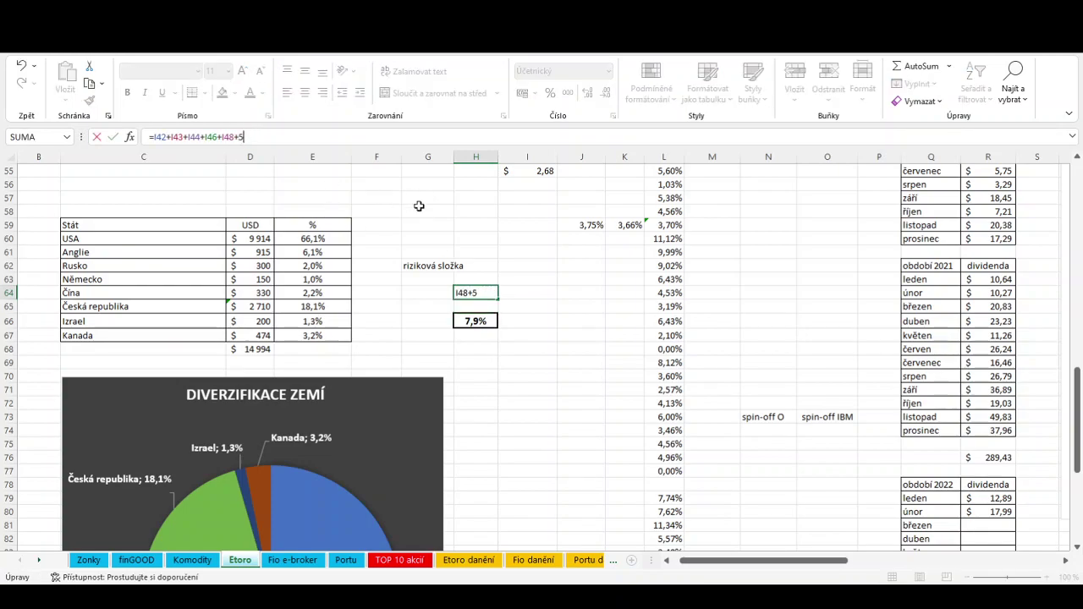
{"action": "key", "text": "Return"}
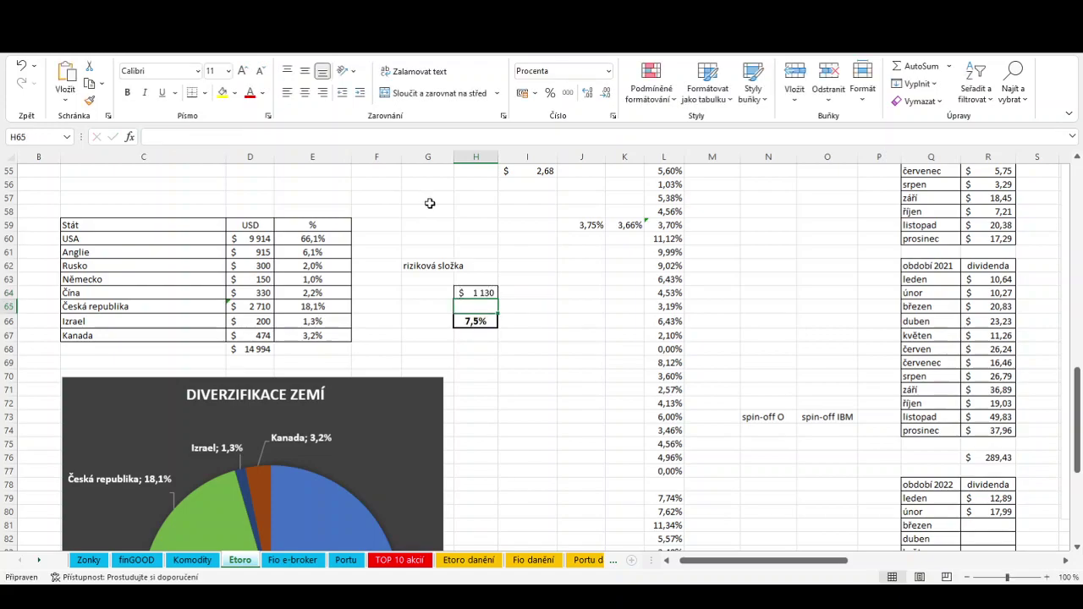
{"action": "left_click", "coordinate": [429, 200]}
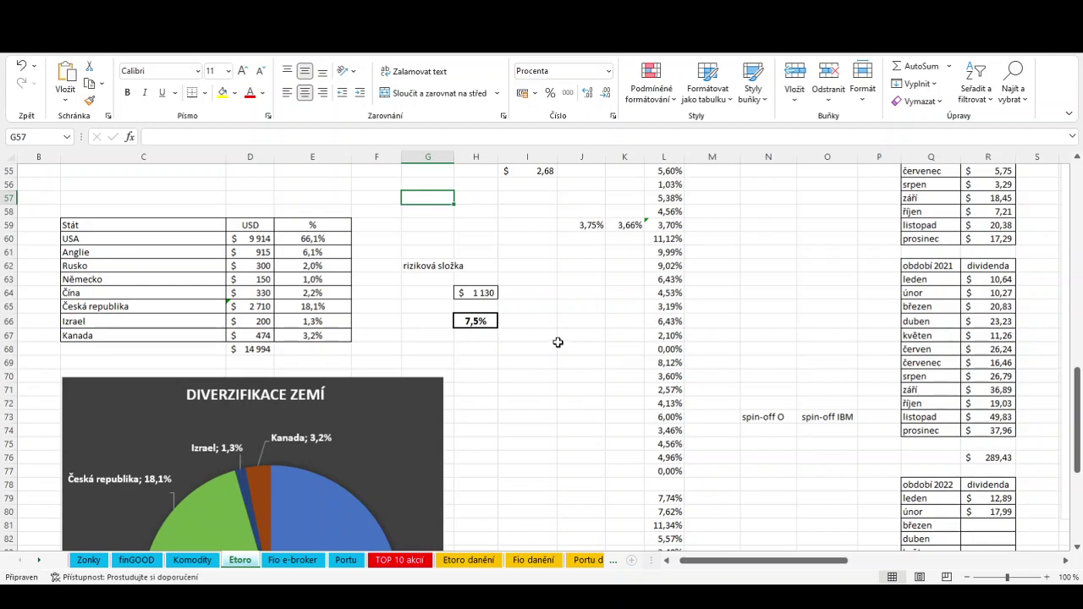
Step: Go back to the Fio e-broker sheet and review its holdings and the purchase-date and time-test table
{"action": "left_click", "coordinate": [584, 293]}
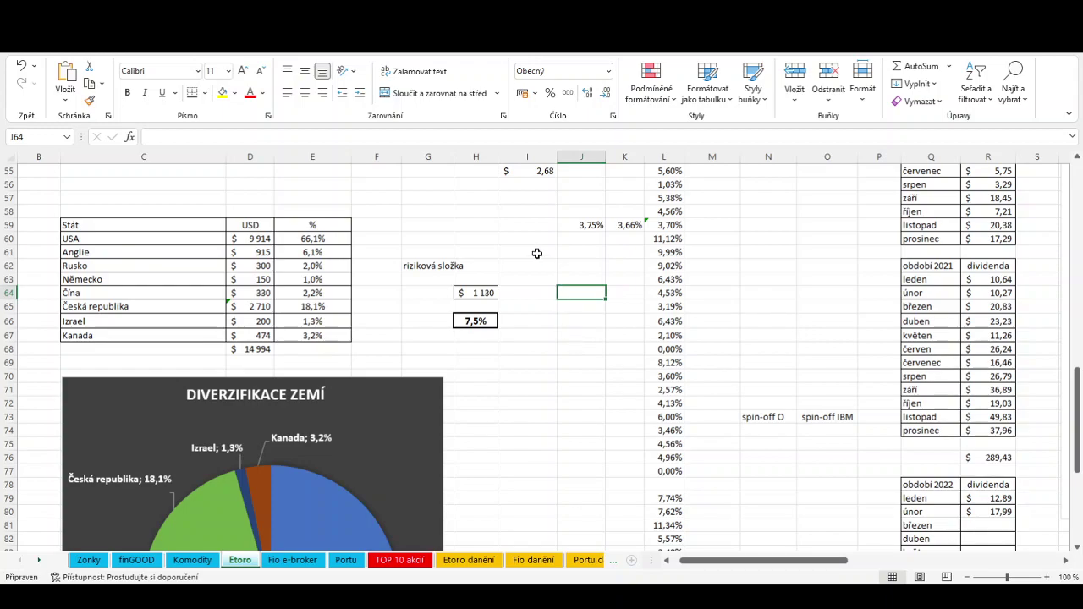
{"action": "left_click", "coordinate": [305, 560]}
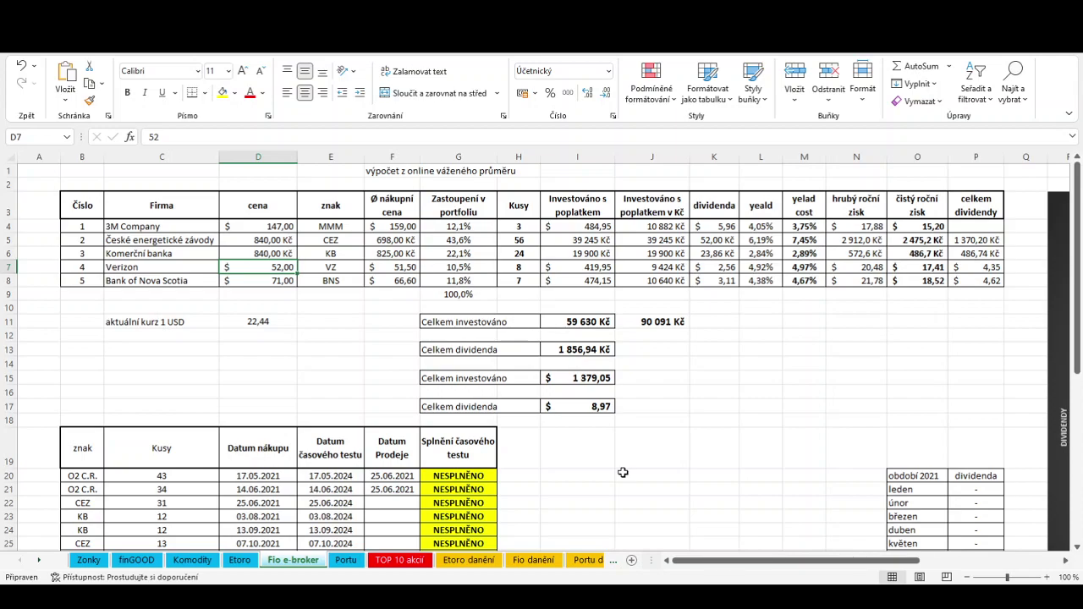
{"action": "scroll", "coordinate": [623, 472], "scroll_direction": "down", "scroll_amount": 4}
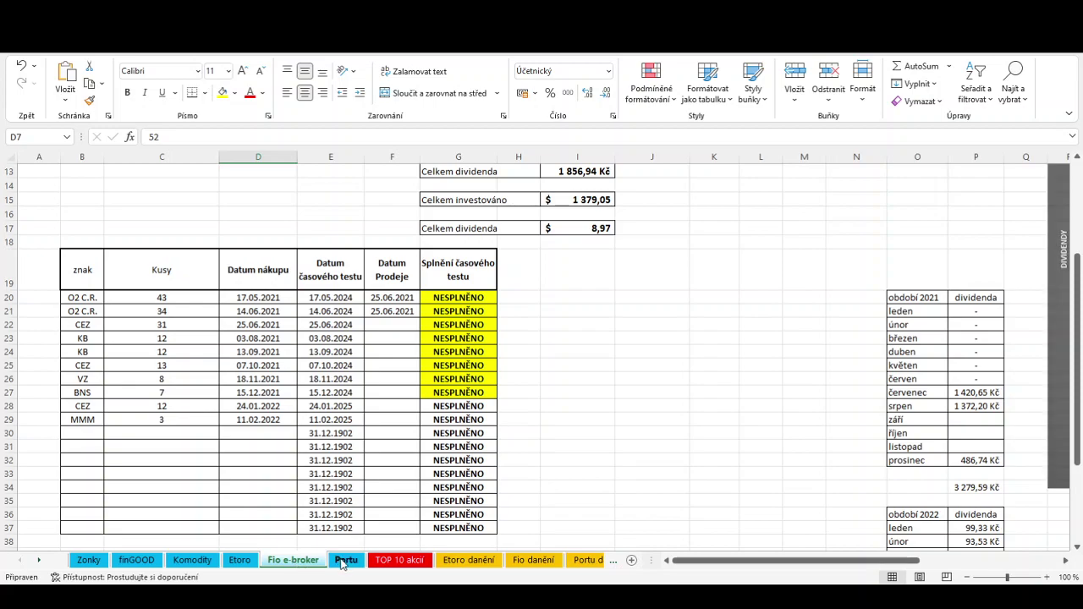
Step: Open the Portu sheet and examine its 2022 table, including the price growth entry for February
{"action": "left_click", "coordinate": [344, 560]}
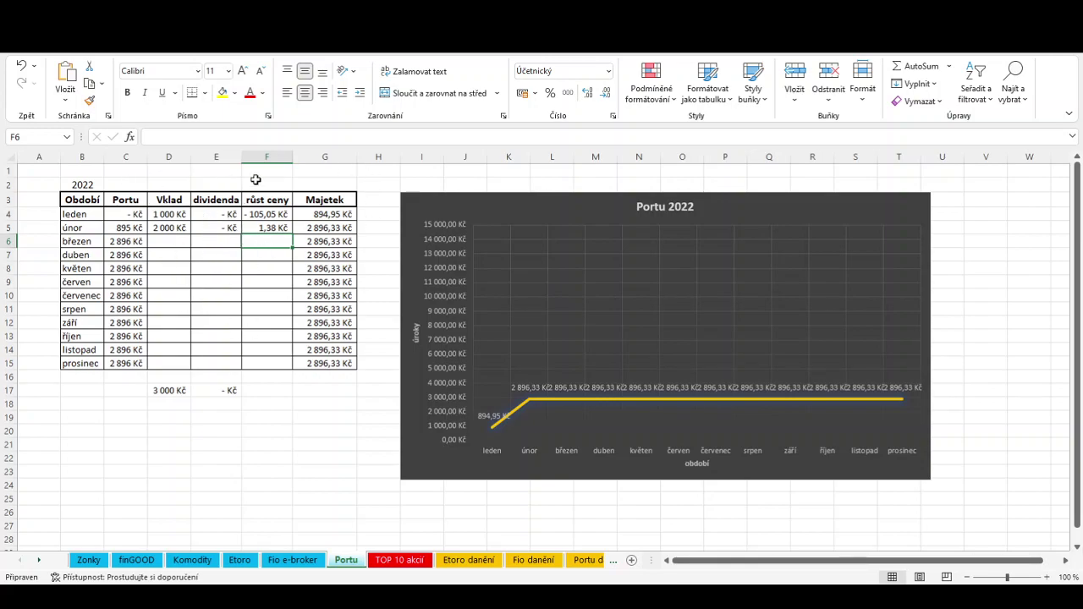
{"action": "left_click", "coordinate": [274, 226]}
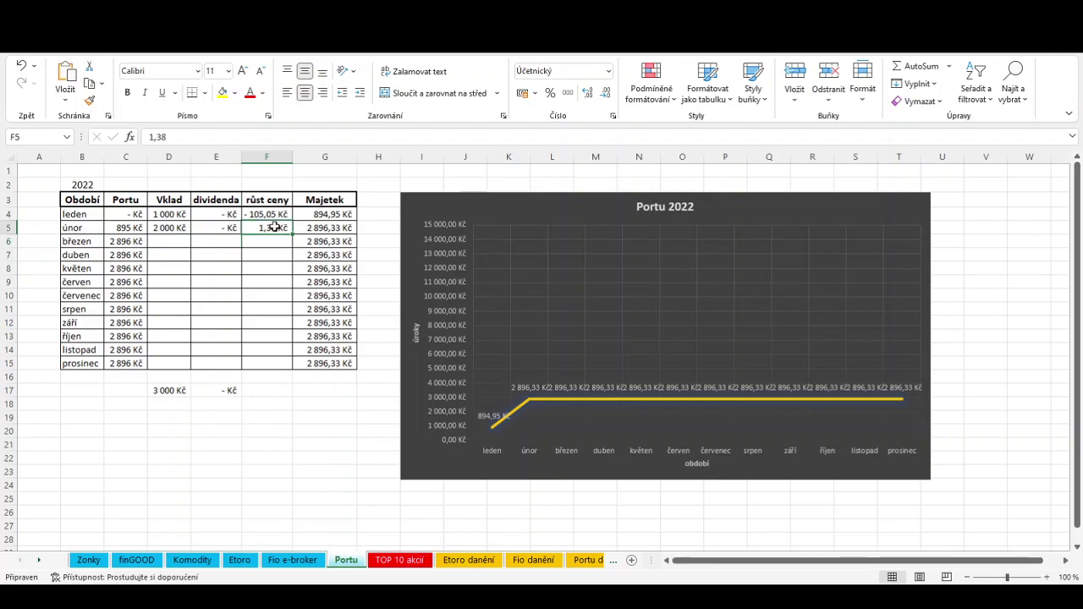
{"action": "left_click", "coordinate": [274, 452]}
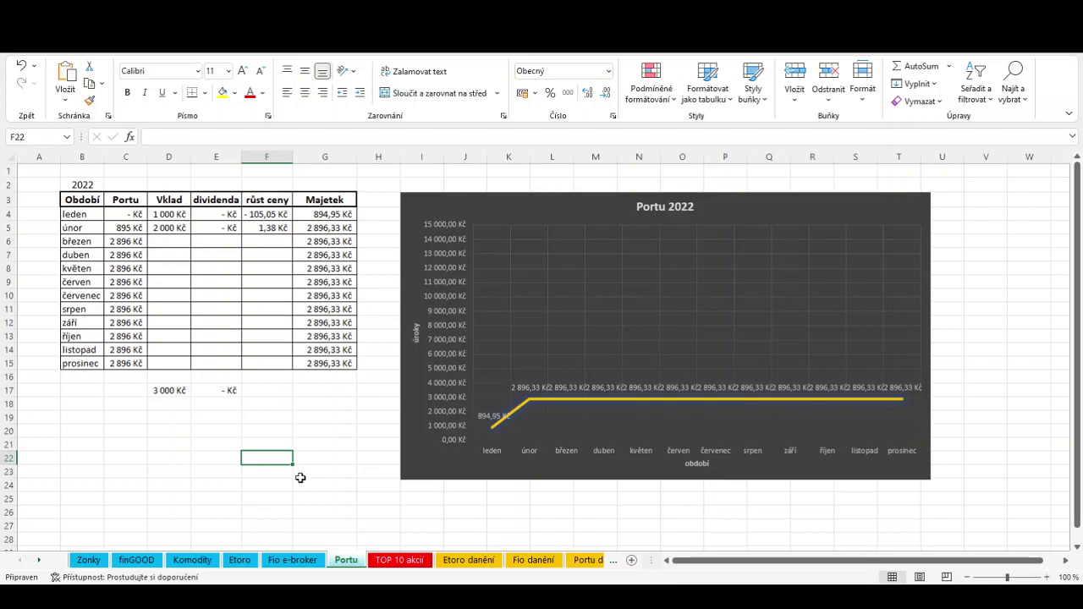
Step: Enter a March deposit of 1000 in the Portu table and copy February's dividend entry down to March
{"action": "left_click", "coordinate": [173, 241]}
{"action": "type", "text": "1000"}
{"action": "key", "text": "Return"}
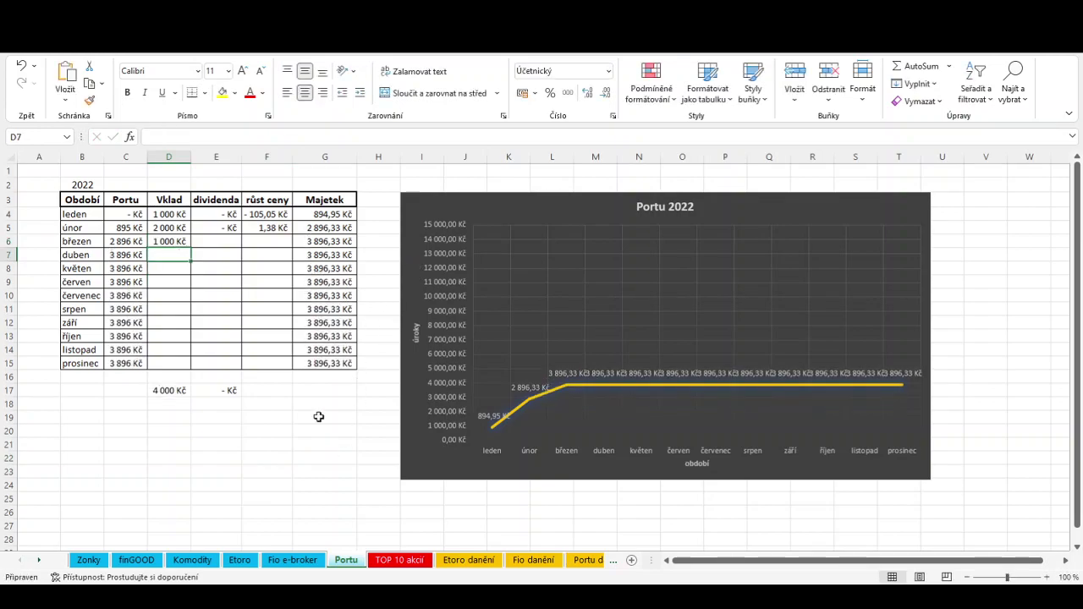
{"action": "left_click", "coordinate": [218, 229]}
{"action": "left_click_drag", "start_coordinate": [242, 236], "coordinate": [242, 244]}
{"action": "left_click", "coordinate": [288, 432]}
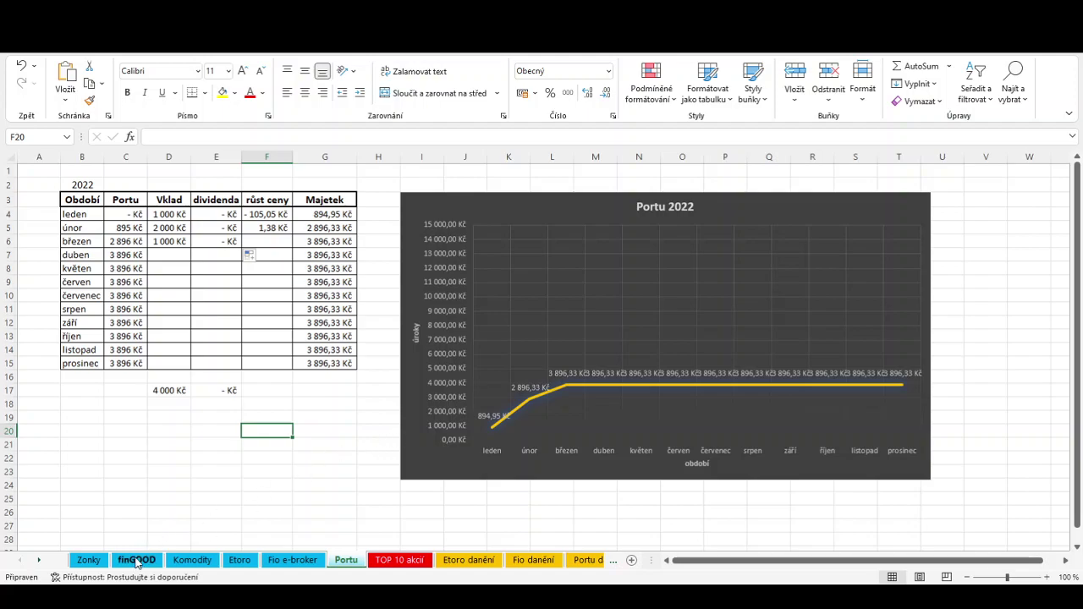
Step: Bring the later sheets of the workbook into reach and open the Cash flow sheet
{"action": "left_click", "coordinate": [38, 562]}
{"action": "left_click", "coordinate": [38, 562]}
{"action": "left_click", "coordinate": [38, 562]}
{"action": "left_click", "coordinate": [38, 562]}
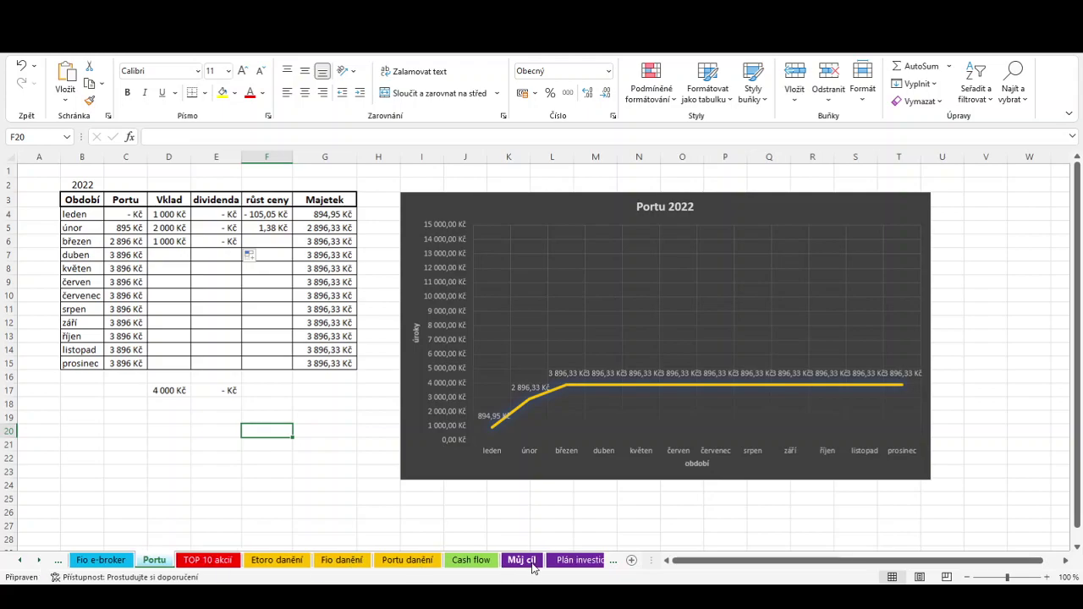
{"action": "left_click", "coordinate": [470, 561]}
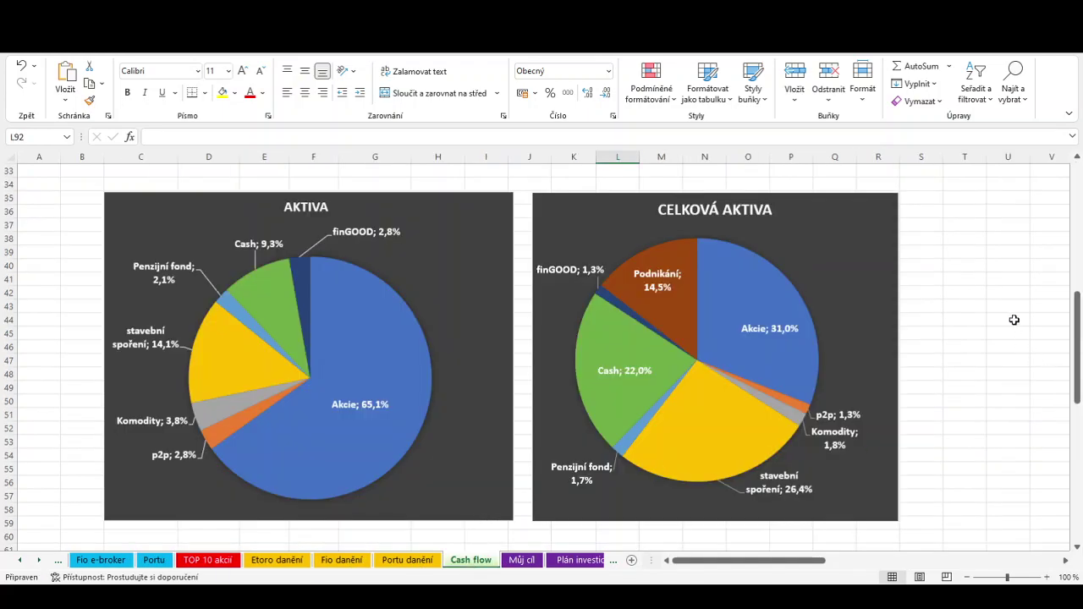